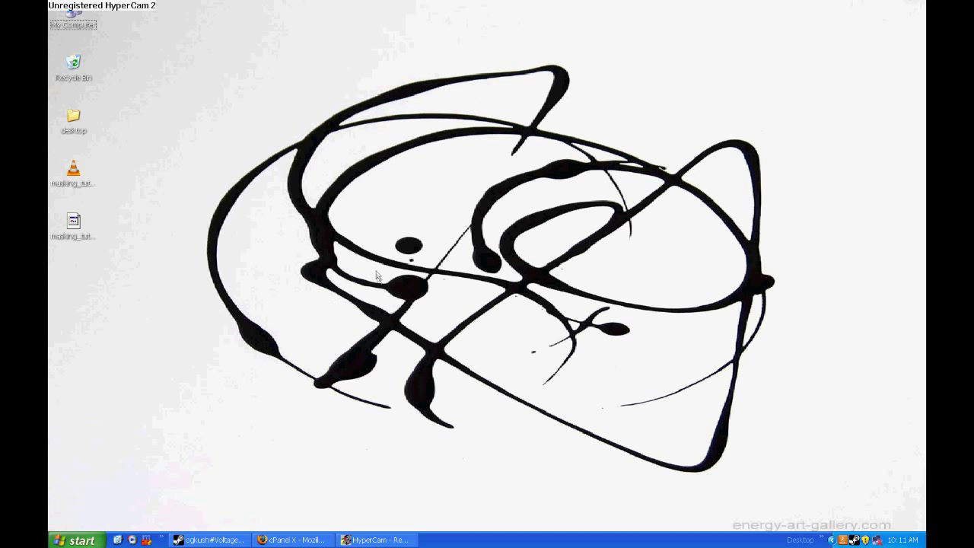
- Launch CINEMA 4D Release 10 and add a text spline reading "voltage"
{"action": "left_click", "coordinate": [162, 538]}
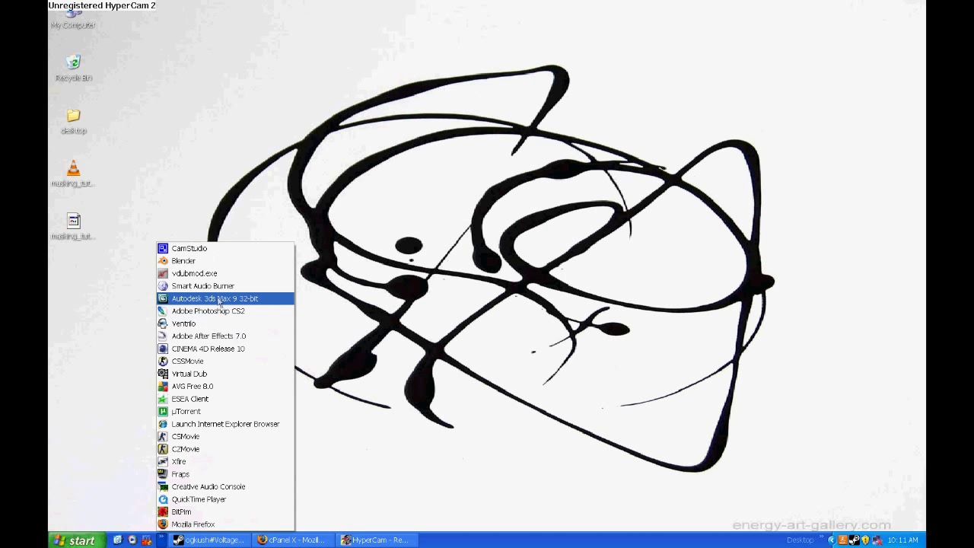
{"action": "left_click", "coordinate": [220, 349]}
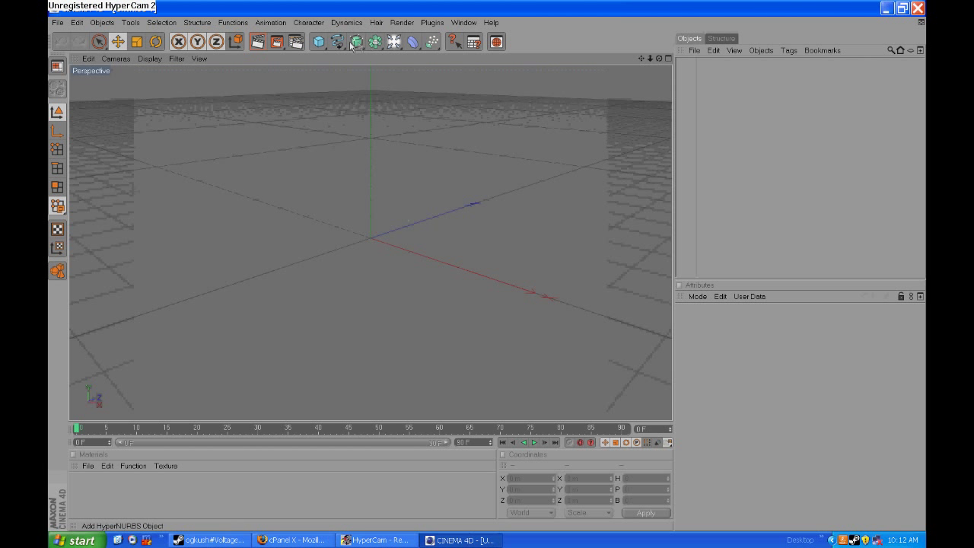
{"action": "mouse_move", "coordinate": [339, 42]}
{"action": "left_mouse_down"}
{"action": "mouse_move", "coordinate": [494, 90]}
{"action": "mouse_move", "coordinate": [494, 130]}
{"action": "mouse_move", "coordinate": [356, 50]}
{"action": "mouse_move", "coordinate": [357, 70]}
{"action": "mouse_move", "coordinate": [495, 130]}
{"action": "left_mouse_up"}
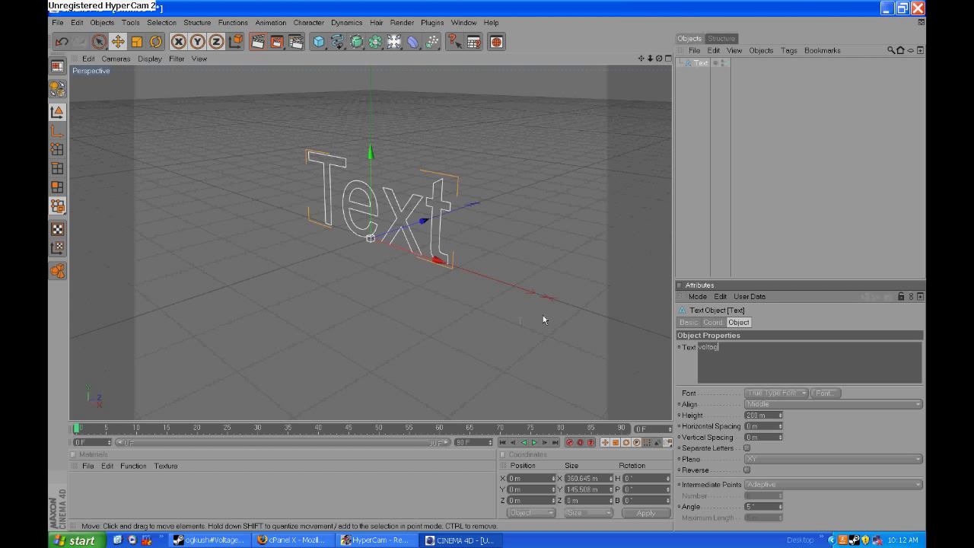
- Set the "voltage" text spline's font to Impact in the Regular style
{"action": "left_click", "coordinate": [823, 394]}
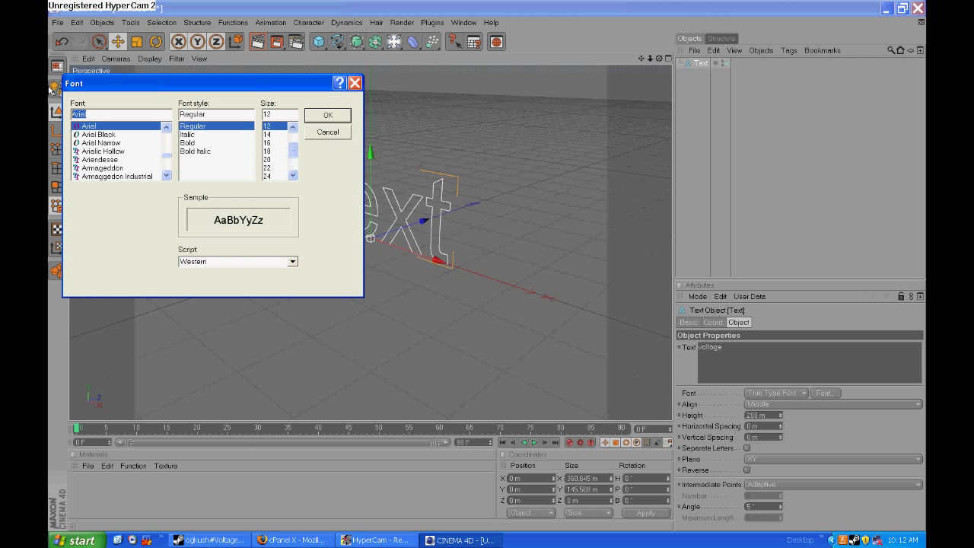
{"action": "type", "text": "impact"}
{"action": "key", "text": "Return"}
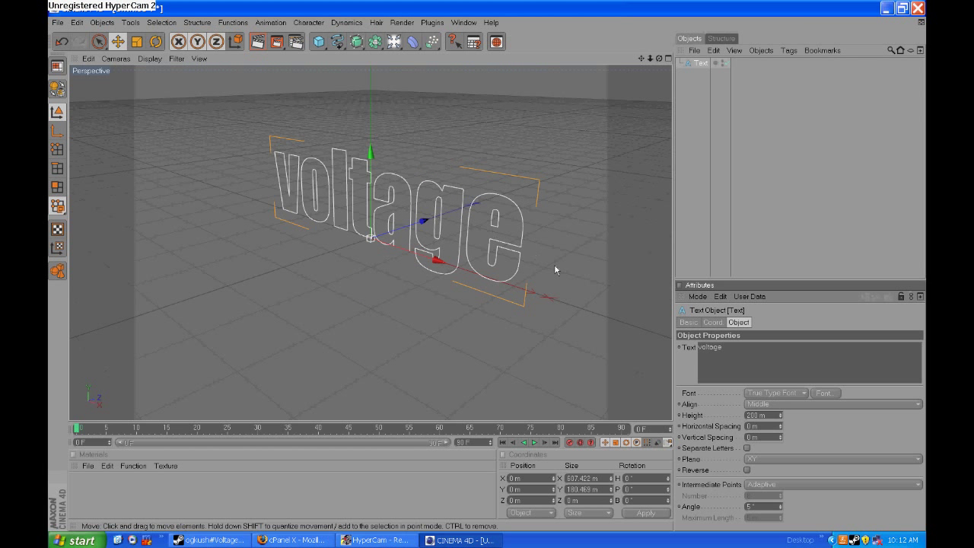
{"action": "left_click_drag", "start_coordinate": [659, 59], "coordinate": [670, 88]}
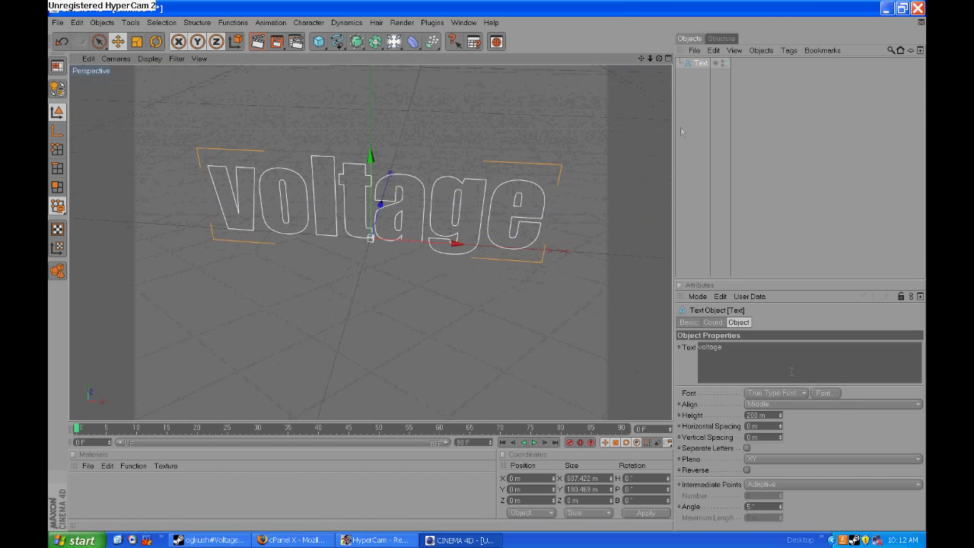
{"action": "left_click", "coordinate": [840, 390]}
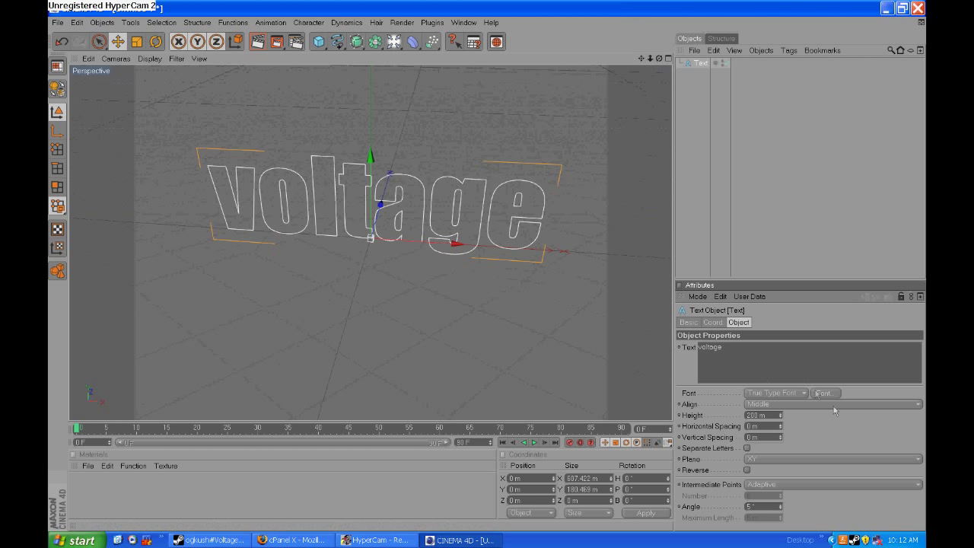
{"action": "left_click", "coordinate": [323, 115]}
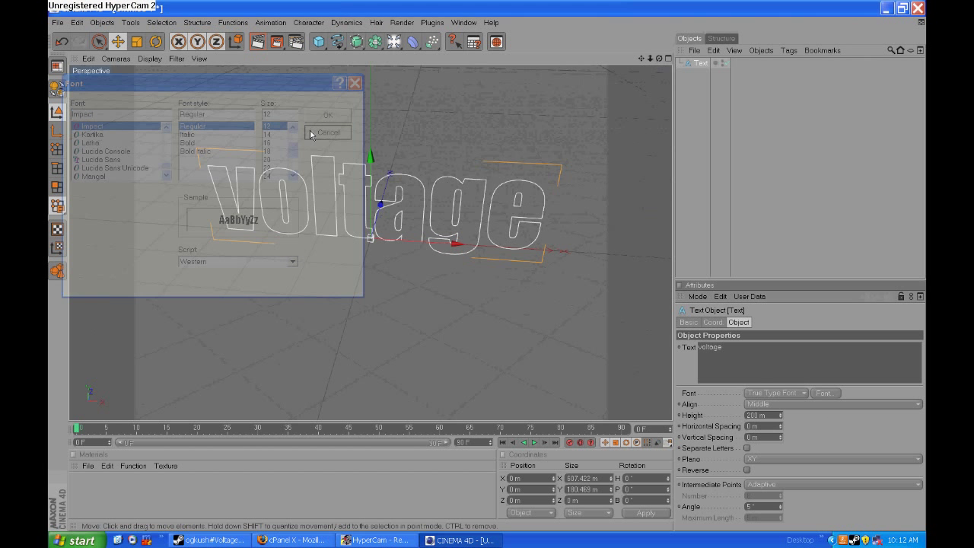
- Add an Extrude NURBS object and nest the text spline inside it to make the lettering 3D
{"action": "left_click", "coordinate": [356, 41]}
{"action": "left_click", "coordinate": [457, 58]}
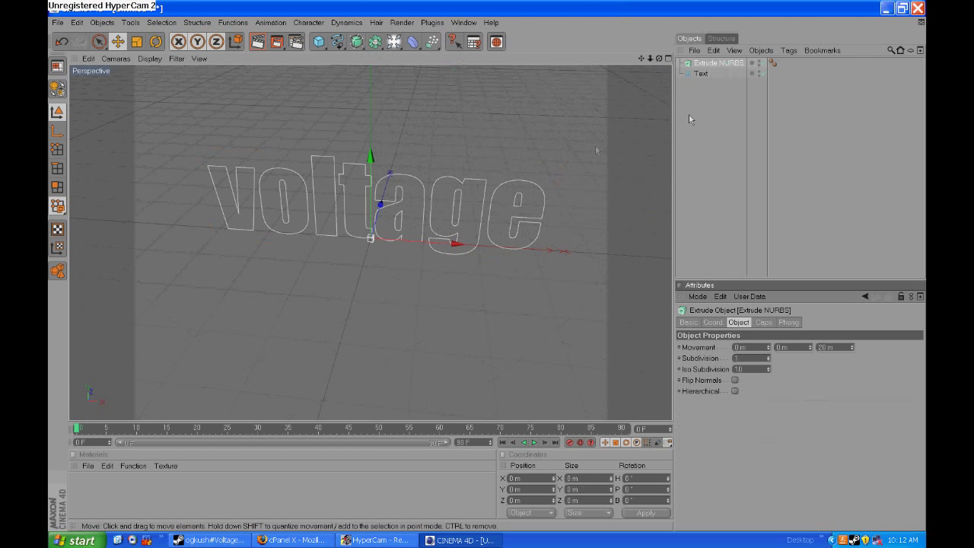
{"action": "left_click_drag", "start_coordinate": [702, 74], "coordinate": [705, 64]}
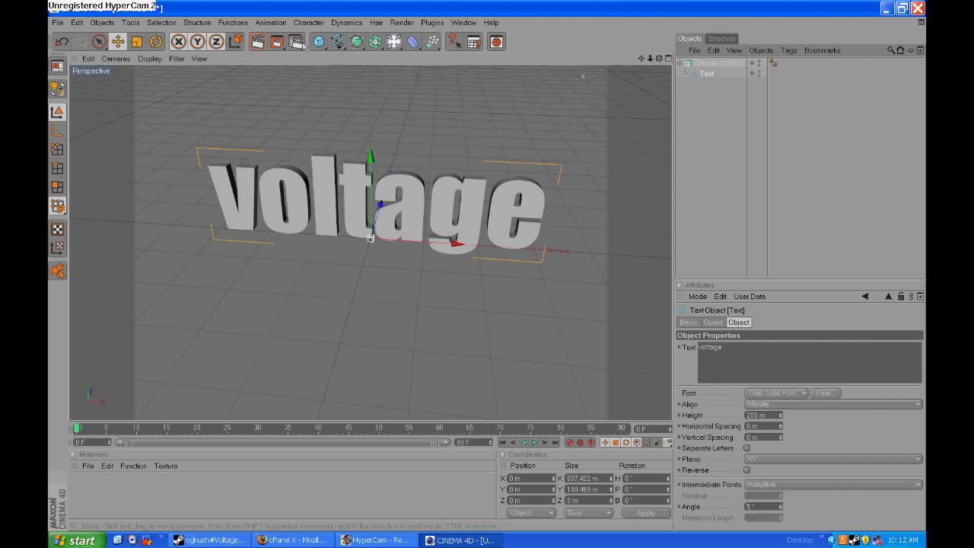
{"action": "left_click", "coordinate": [356, 41]}
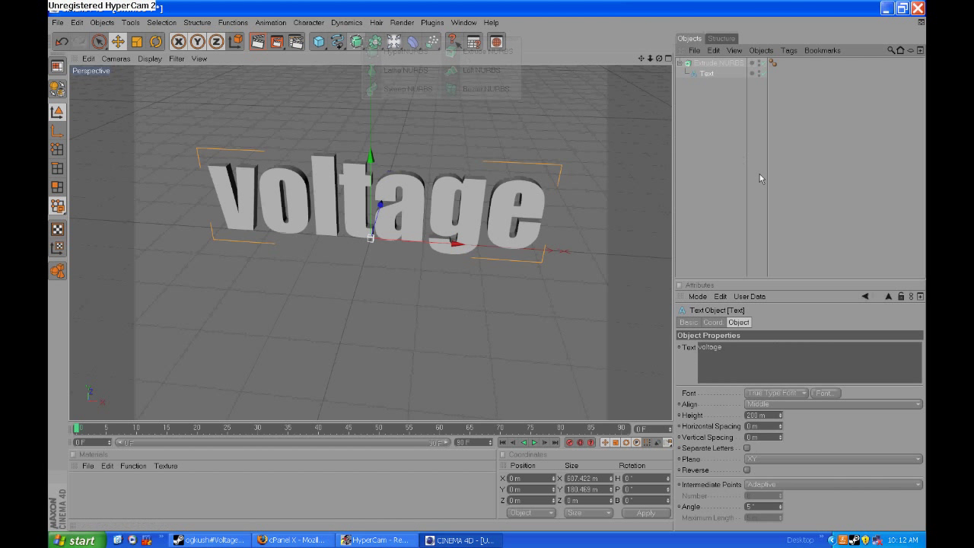
{"action": "left_click", "coordinate": [703, 83]}
{"action": "left_click", "coordinate": [706, 74]}
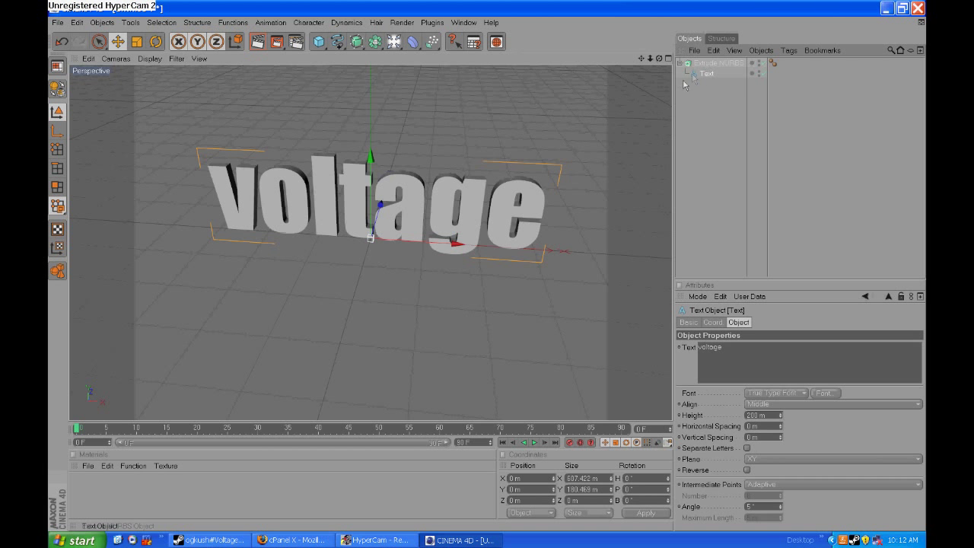
{"action": "left_click_drag", "start_coordinate": [660, 62], "coordinate": [660, 37]}
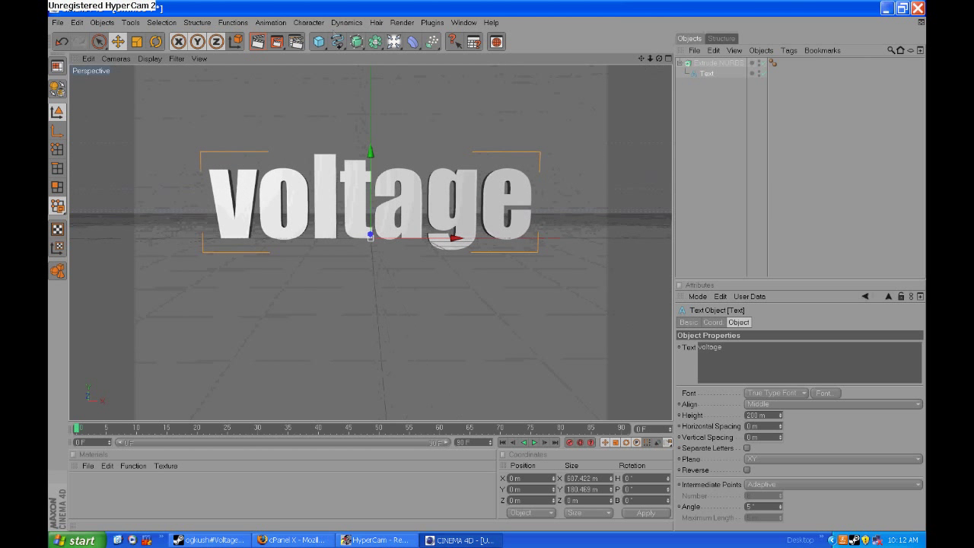
- Copy the de_nuke object from the de_nuke.c4d file and return to the Untitled 1 project
{"action": "left_click", "coordinate": [55, 22]}
{"action": "left_click", "coordinate": [84, 49]}
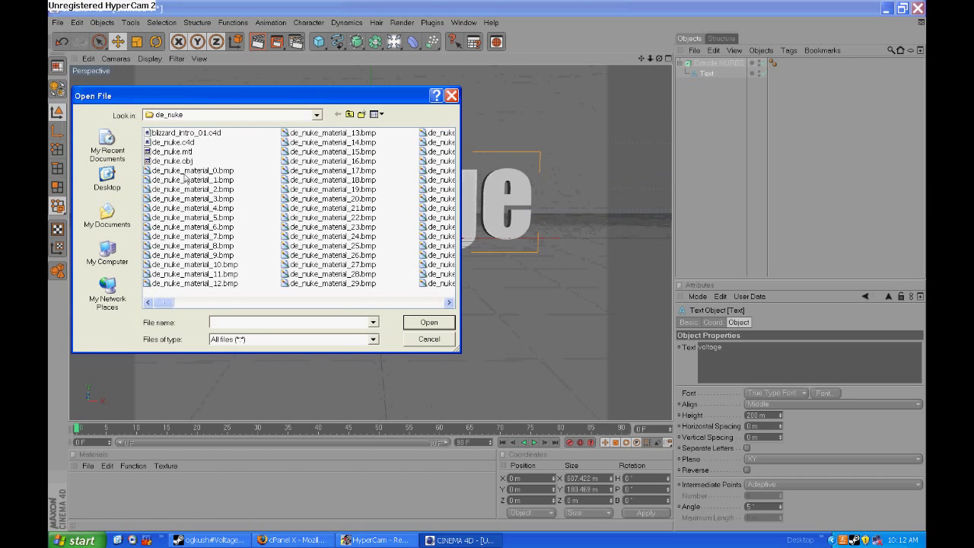
{"action": "double_click", "coordinate": [176, 142]}
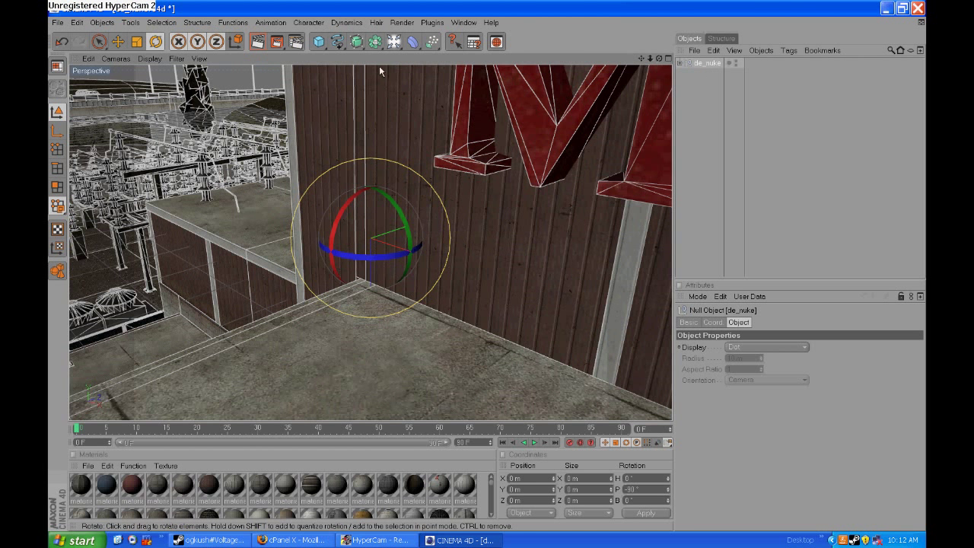
{"action": "left_click", "coordinate": [463, 23]}
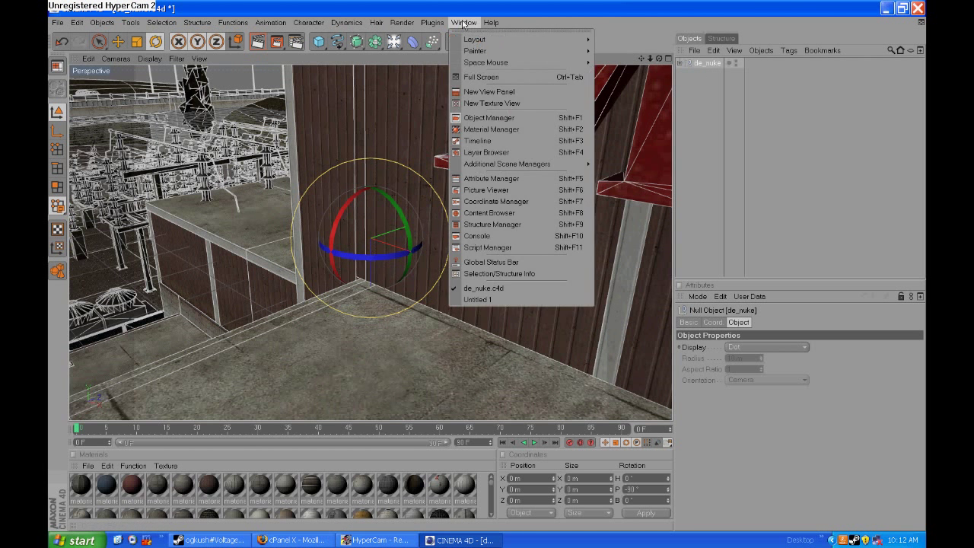
{"action": "left_click", "coordinate": [480, 299]}
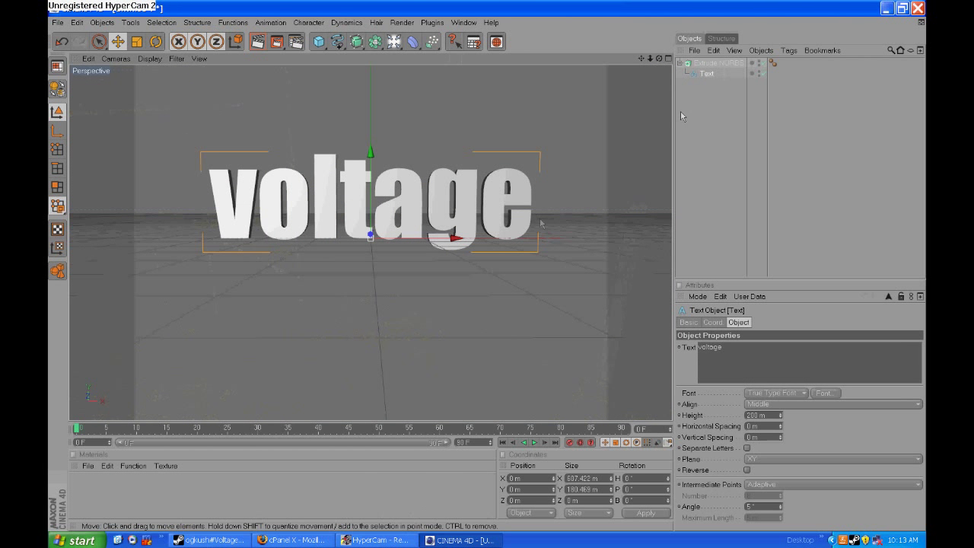
- Rotate the Extrude NURBS text to a pitch of 90° so that it lies flat on the ground plane
{"action": "left_click", "coordinate": [719, 63]}
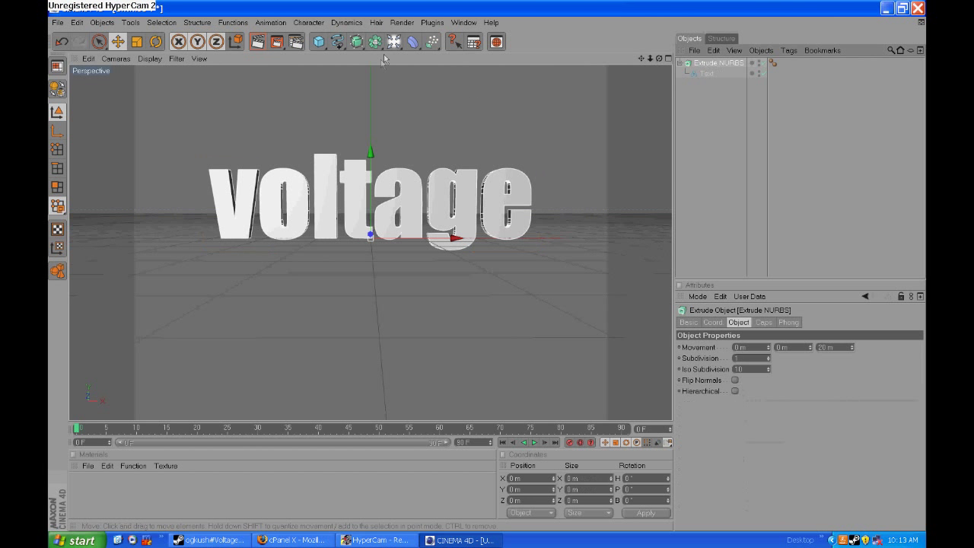
{"action": "left_click", "coordinate": [155, 41]}
{"action": "left_click_drag", "start_coordinate": [367, 221], "coordinate": [375, 157]}
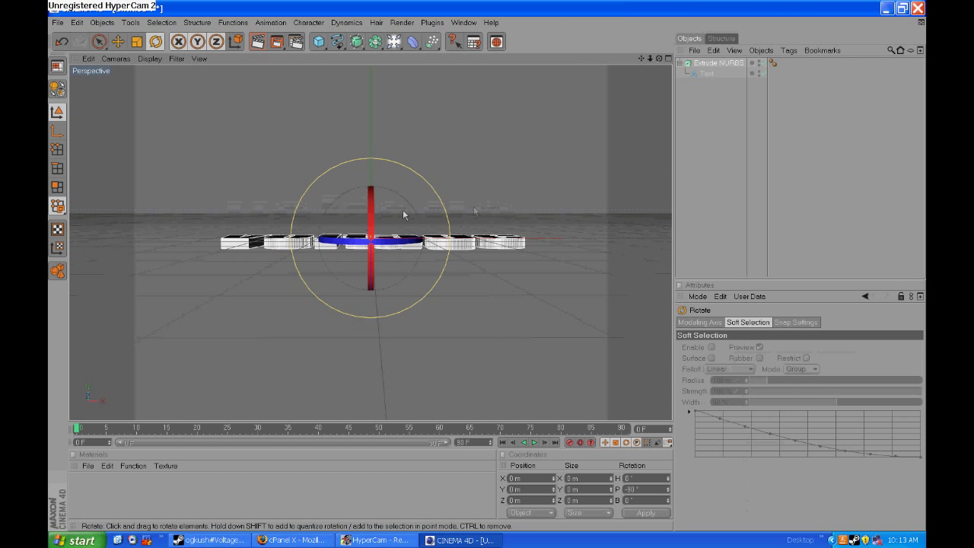
{"action": "left_click_drag", "start_coordinate": [372, 209], "coordinate": [374, 320]}
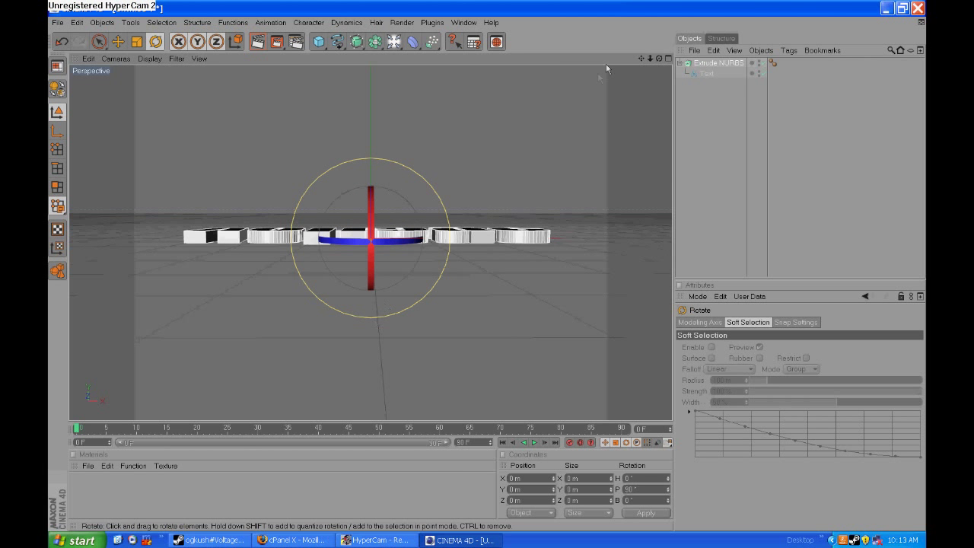
{"action": "mouse_move", "coordinate": [659, 59]}
{"action": "left_mouse_down"}
{"action": "mouse_move", "coordinate": [681, 76]}
{"action": "mouse_move", "coordinate": [716, 76]}
{"action": "mouse_move", "coordinate": [661, 47]}
{"action": "mouse_move", "coordinate": [661, 66]}
{"action": "left_mouse_up"}
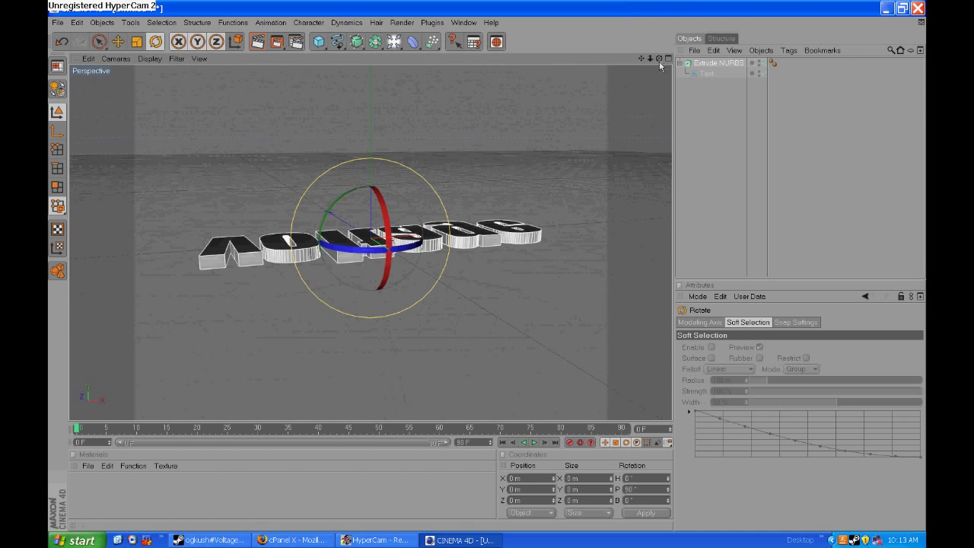
- Paste the de_nuke map into the scene and scale it down until it is smaller than the flat lettering
{"action": "key", "text": "ctrl+v"}
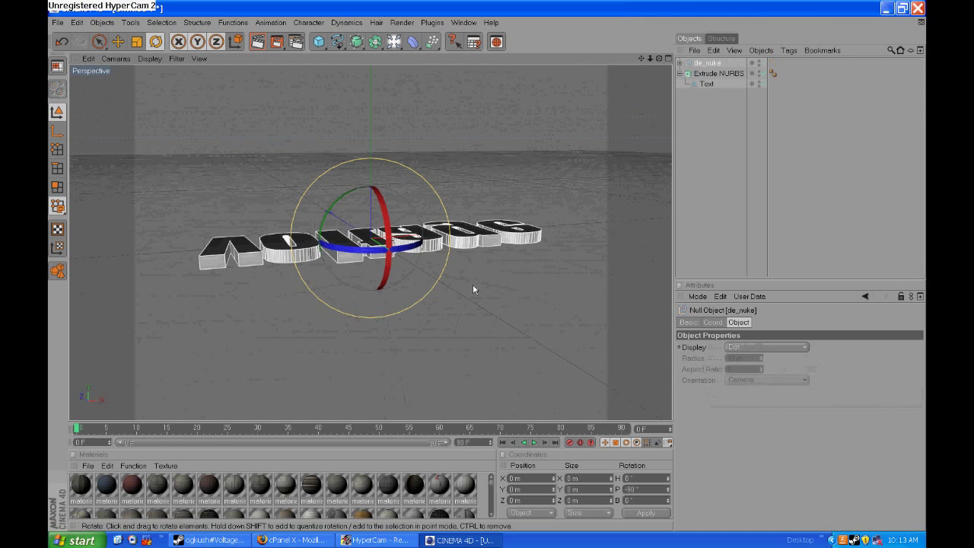
{"action": "left_click", "coordinate": [137, 44]}
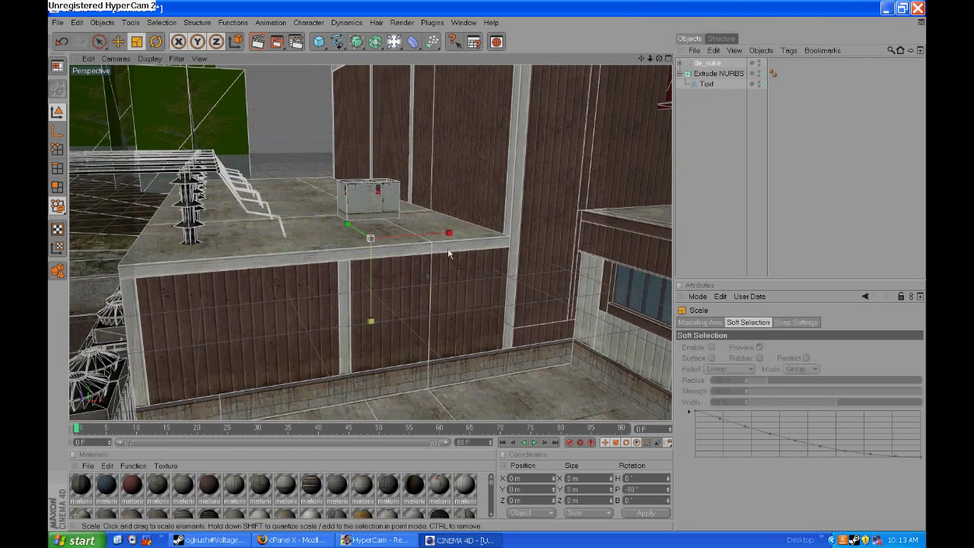
{"action": "left_click_drag", "start_coordinate": [369, 277], "coordinate": [366, 235]}
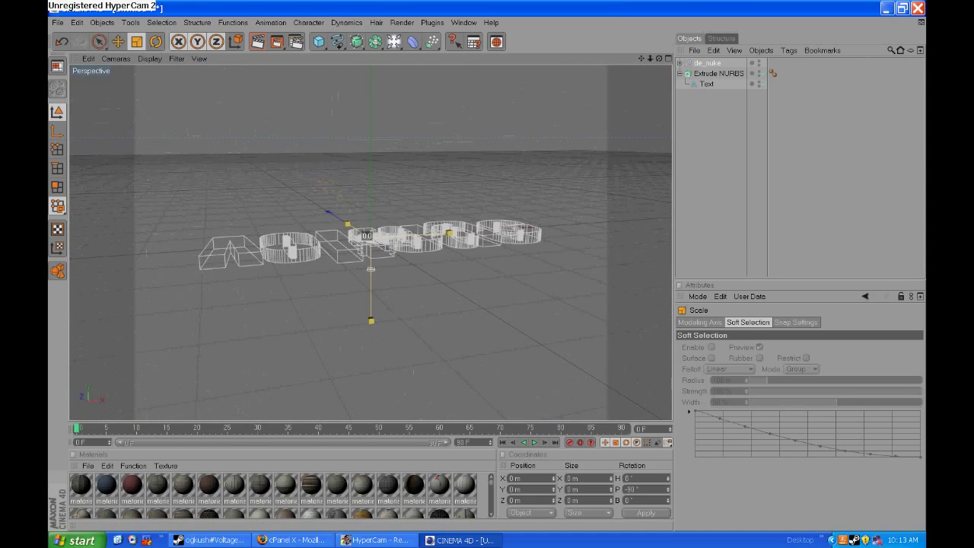
{"action": "left_click_drag", "start_coordinate": [370, 268], "coordinate": [370, 308]}
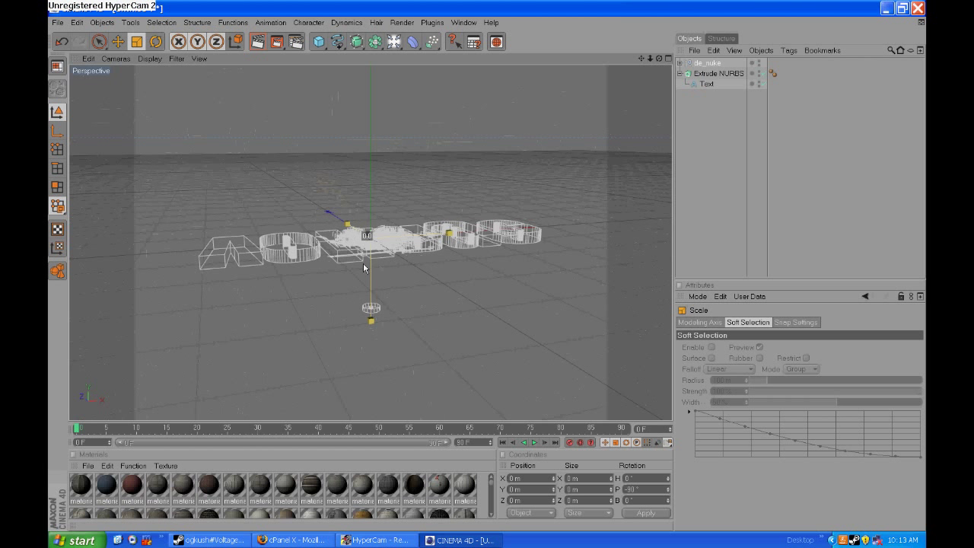
{"action": "left_click_drag", "start_coordinate": [363, 266], "coordinate": [379, 263]}
{"action": "scroll", "coordinate": [379, 262], "scroll_direction": "up", "scroll_amount": 5}
- Move the de_nuke map vertically upward so that it rests on top of the lettering
{"action": "left_click", "coordinate": [118, 41]}
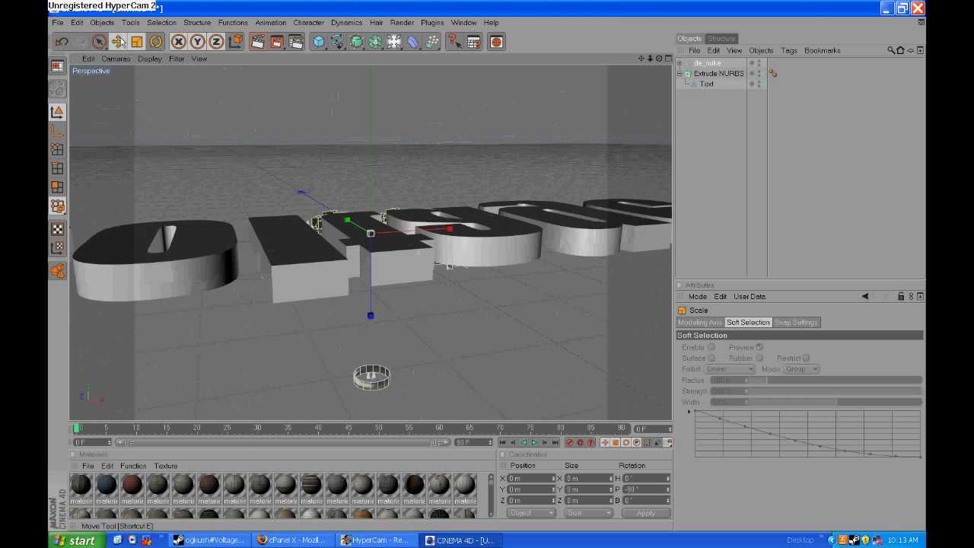
{"action": "left_click", "coordinate": [118, 41]}
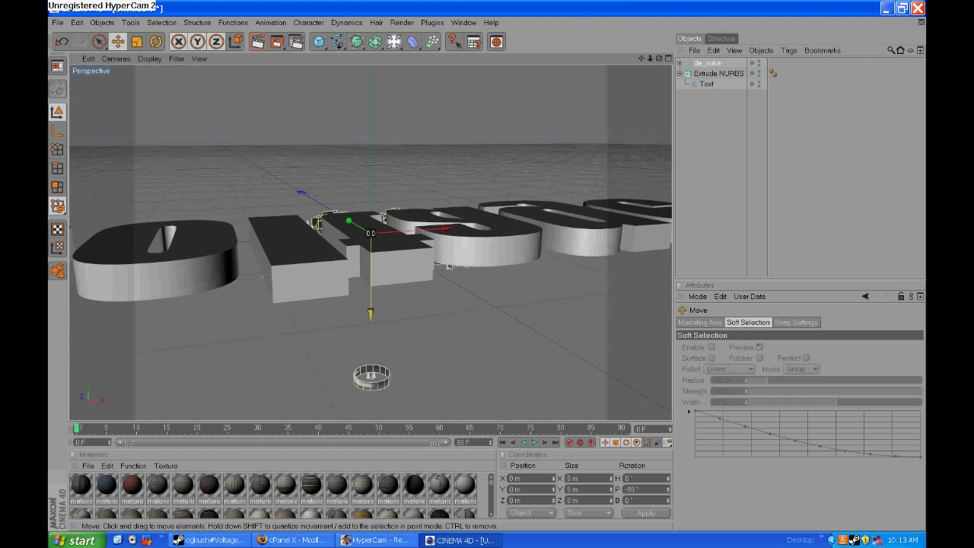
{"action": "left_click_drag", "start_coordinate": [370, 301], "coordinate": [370, 280]}
- Delete the stray ring-shaped map piece below the lettering, using a rectangle selection around it
{"action": "left_click", "coordinate": [377, 355]}
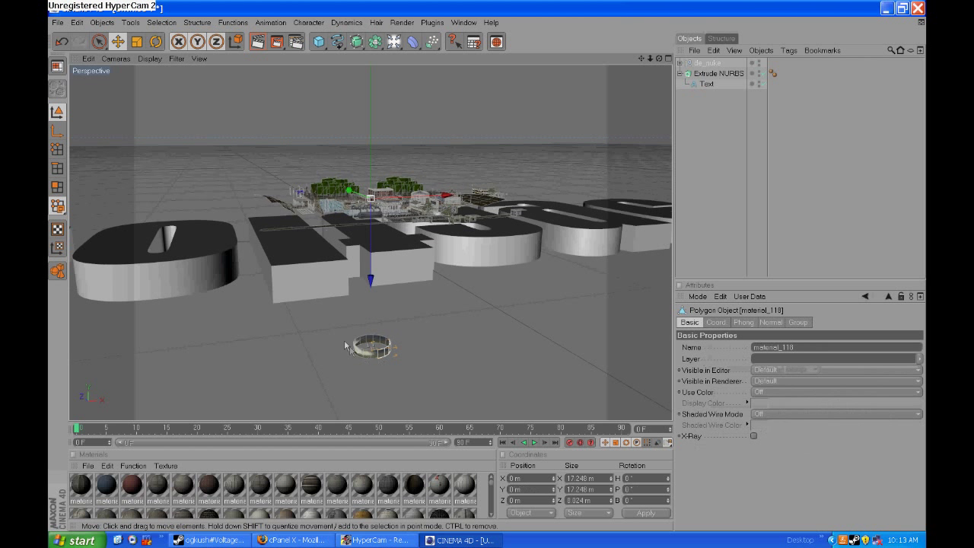
{"action": "left_click_drag", "start_coordinate": [101, 43], "coordinate": [121, 58]}
{"action": "left_click_drag", "start_coordinate": [342, 323], "coordinate": [426, 398]}
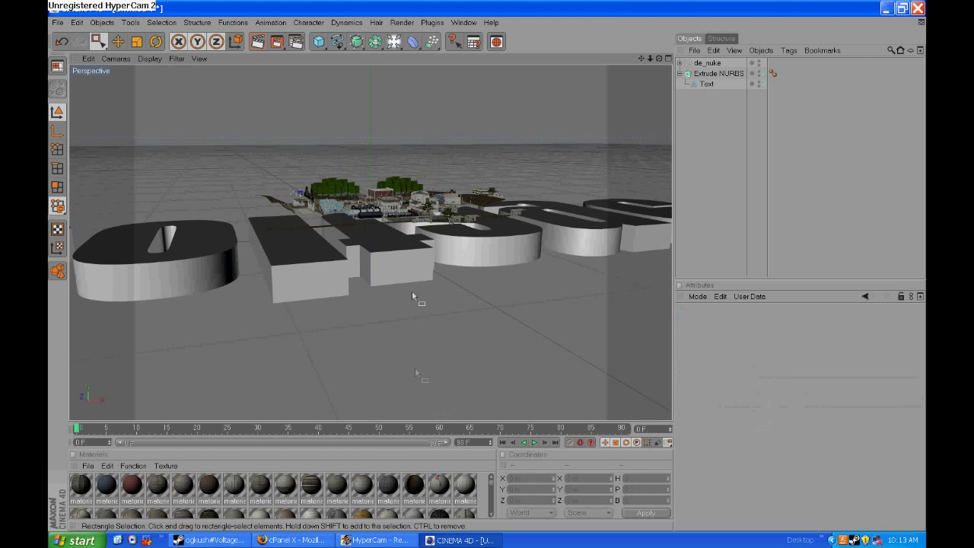
- Delete the large green tree clusters behind the de_nuke map
{"action": "left_click_drag", "start_coordinate": [659, 58], "coordinate": [657, 140]}
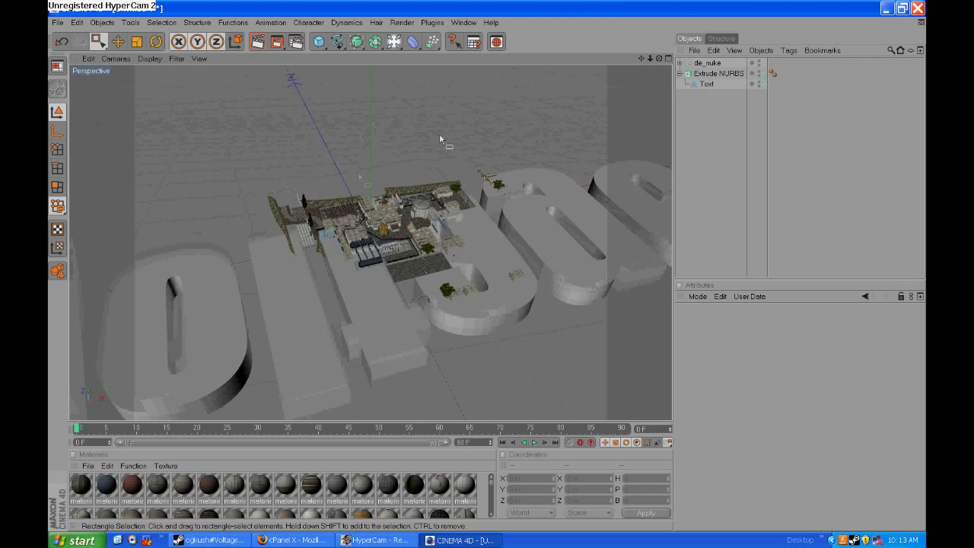
{"action": "left_click_drag", "start_coordinate": [595, 98], "coordinate": [498, 220]}
{"action": "left_click", "coordinate": [347, 128]}
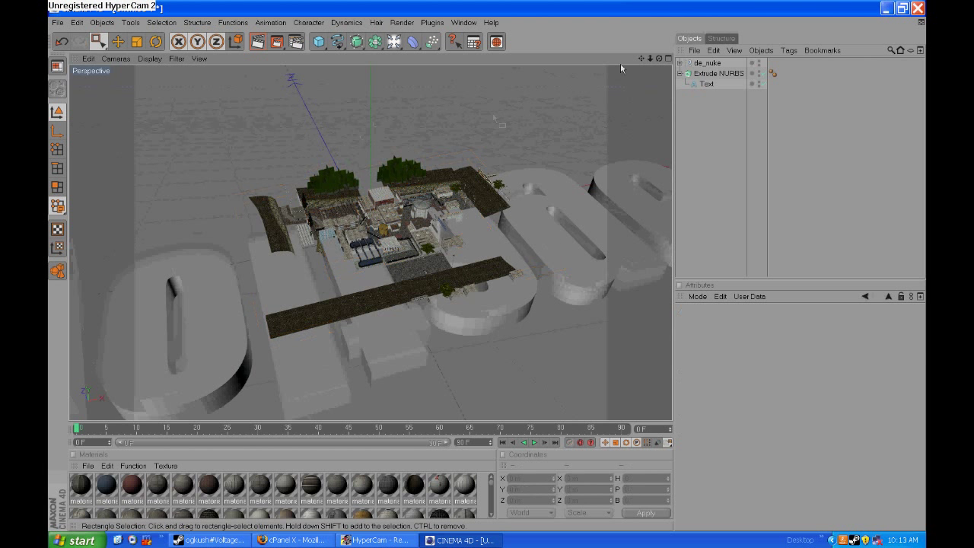
{"action": "left_click_drag", "start_coordinate": [658, 61], "coordinate": [659, 52]}
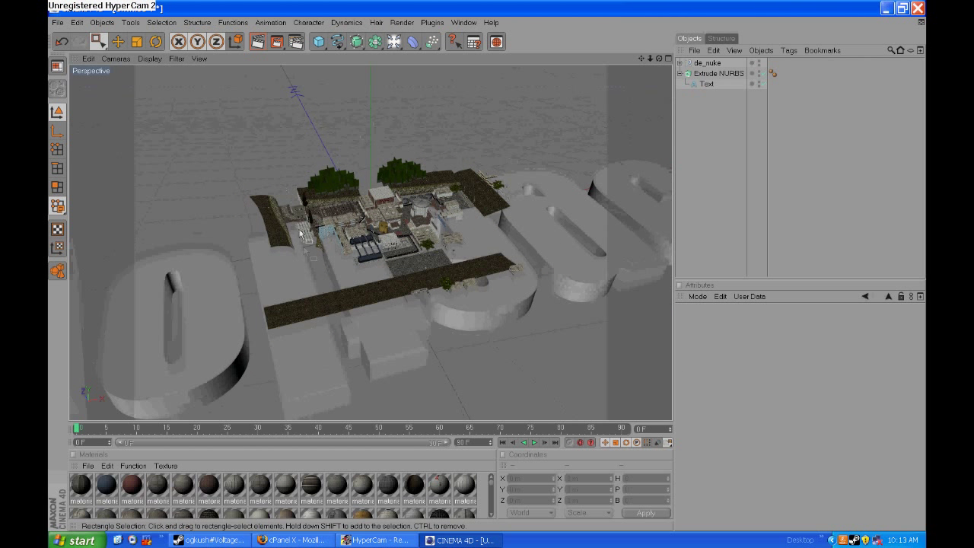
{"action": "left_click_drag", "start_coordinate": [322, 168], "coordinate": [333, 184]}
{"action": "key", "text": "Delete"}
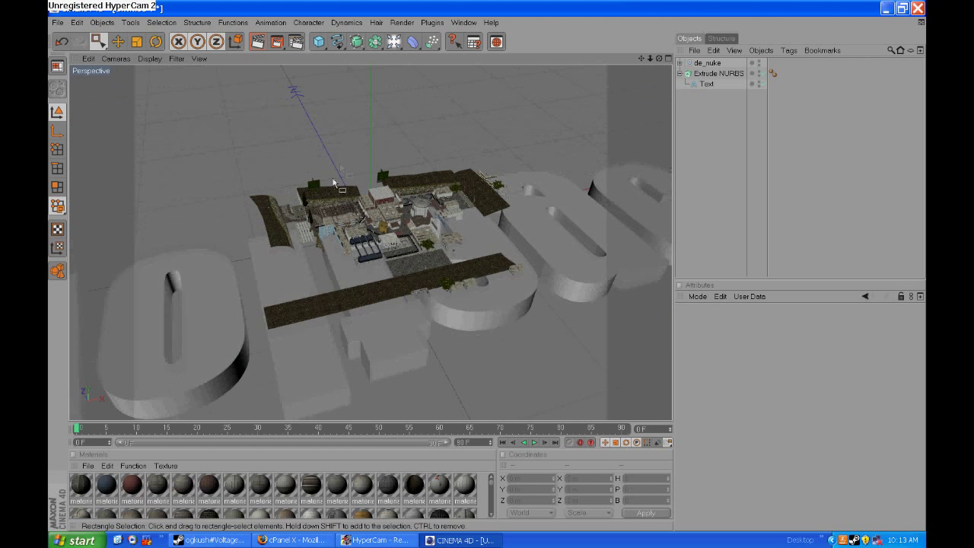
- Delete the dark grass strips around the de_nuke map and the tall green trees behind it
{"action": "left_click", "coordinate": [324, 196]}
{"action": "key", "text": "Delete"}
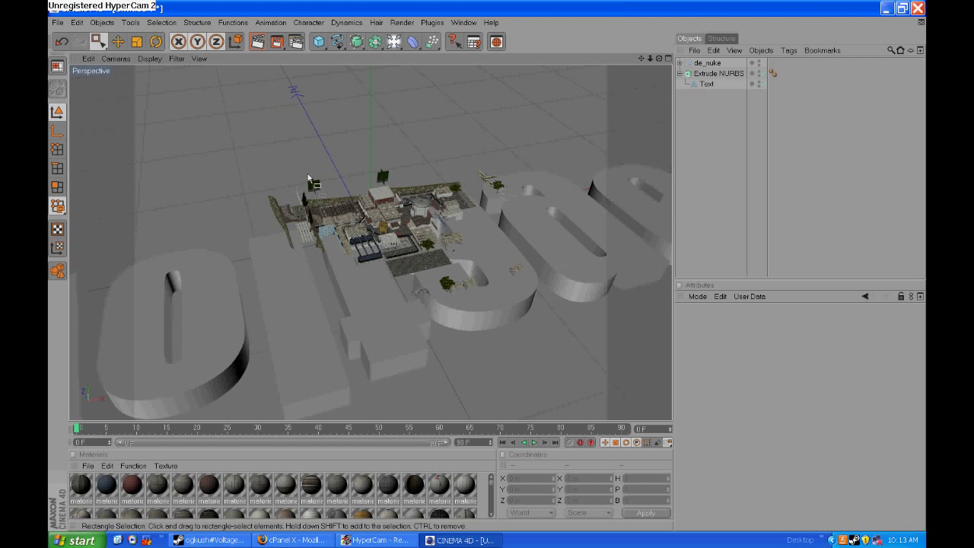
{"action": "left_click", "coordinate": [325, 190]}
{"action": "key", "text": "Delete"}
{"action": "left_click", "coordinate": [415, 190]}
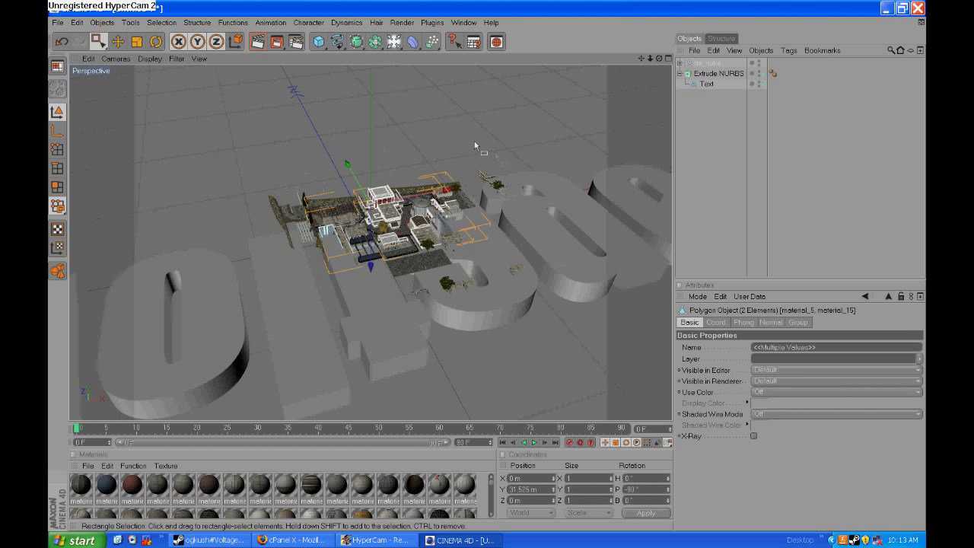
- Delete the remaining trees and the stray pieces in front of the map using rectangle selections, excluding the Extrude NURBS lettering from them
{"action": "left_click_drag", "start_coordinate": [474, 141], "coordinate": [532, 195]}
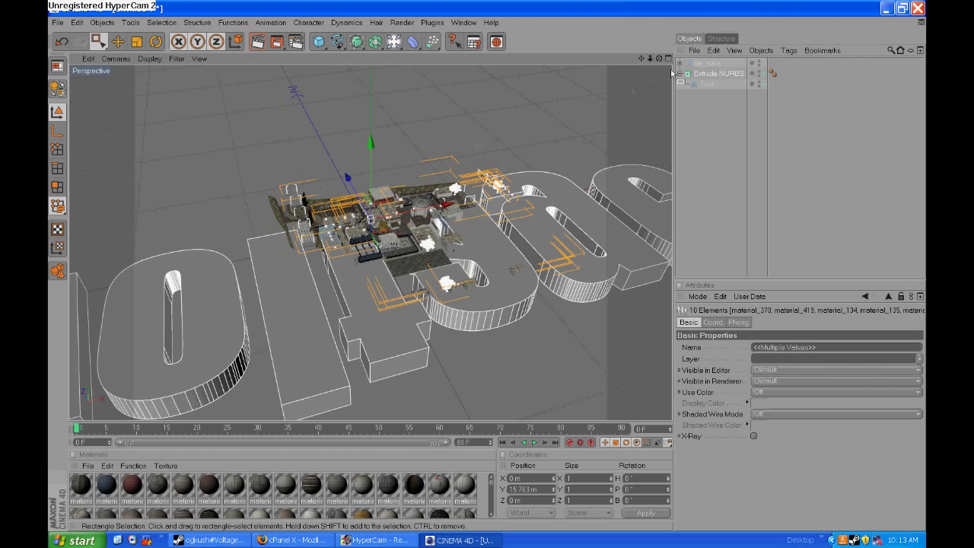
{"action": "left_click", "coordinate": [710, 74], "text": "ctrl"}
{"action": "left_click", "coordinate": [641, 111]}
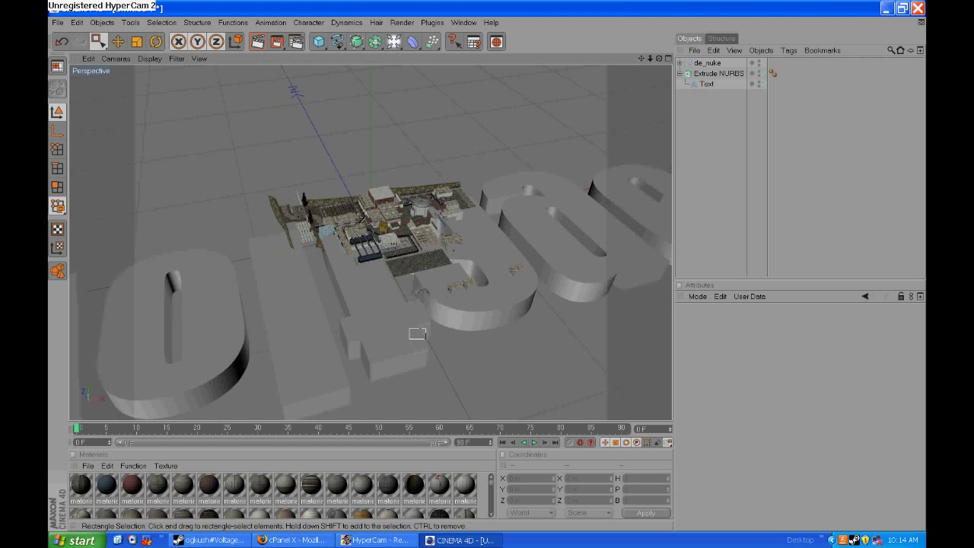
{"action": "left_click_drag", "start_coordinate": [410, 338], "coordinate": [561, 263]}
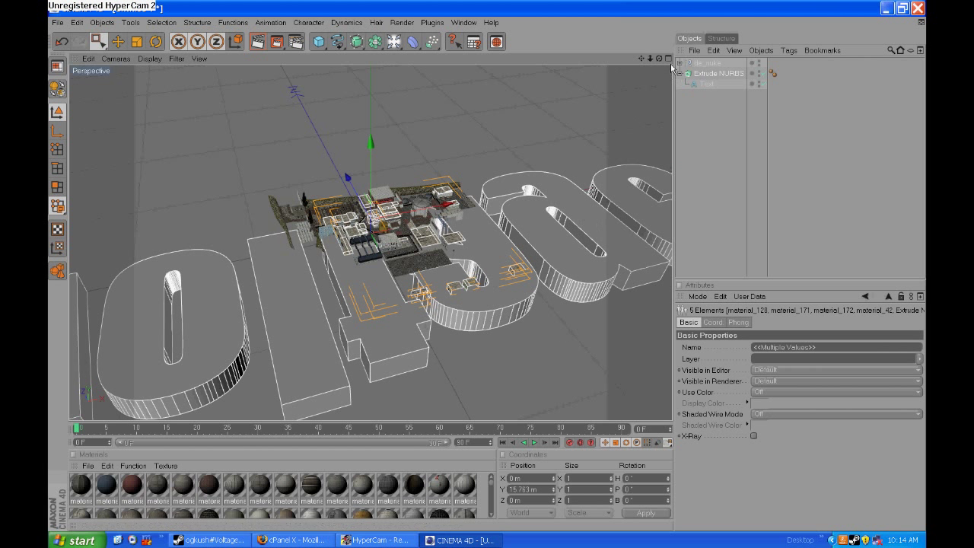
{"action": "left_click", "coordinate": [605, 218]}
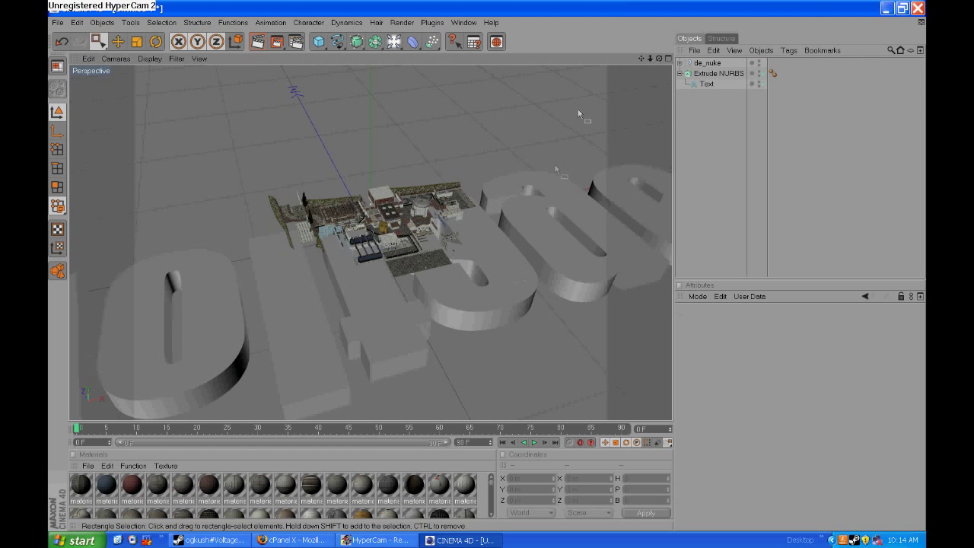
- Delete the outer perimeter walls of the de_nuke map with a rectangle selection that leaves out the Extrude NURBS lettering
{"action": "left_click_drag", "start_coordinate": [658, 47], "coordinate": [643, 113]}
{"action": "left_click_drag", "start_coordinate": [190, 166], "coordinate": [291, 278]}
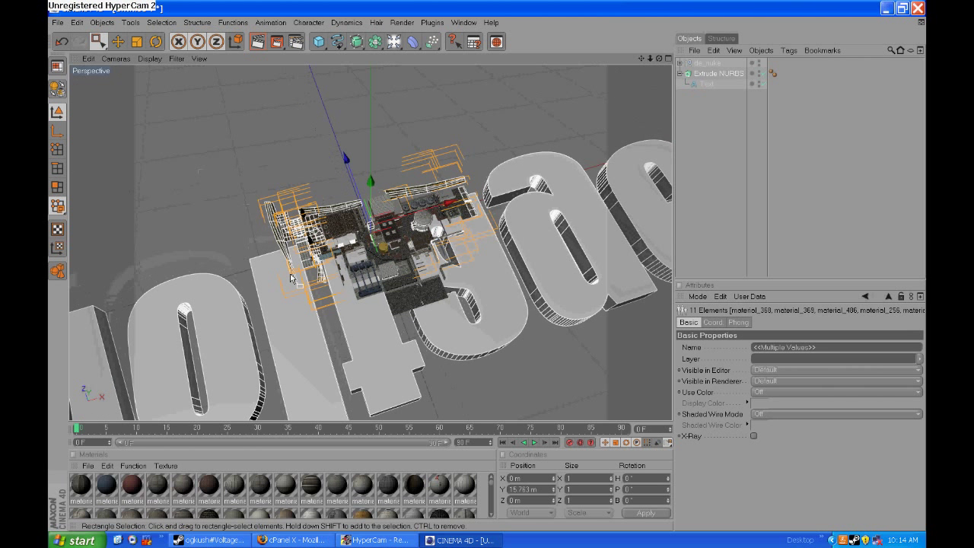
{"action": "left_click", "coordinate": [716, 74], "text": "ctrl"}
{"action": "key", "text": "Delete"}
{"action": "key", "text": "Delete"}
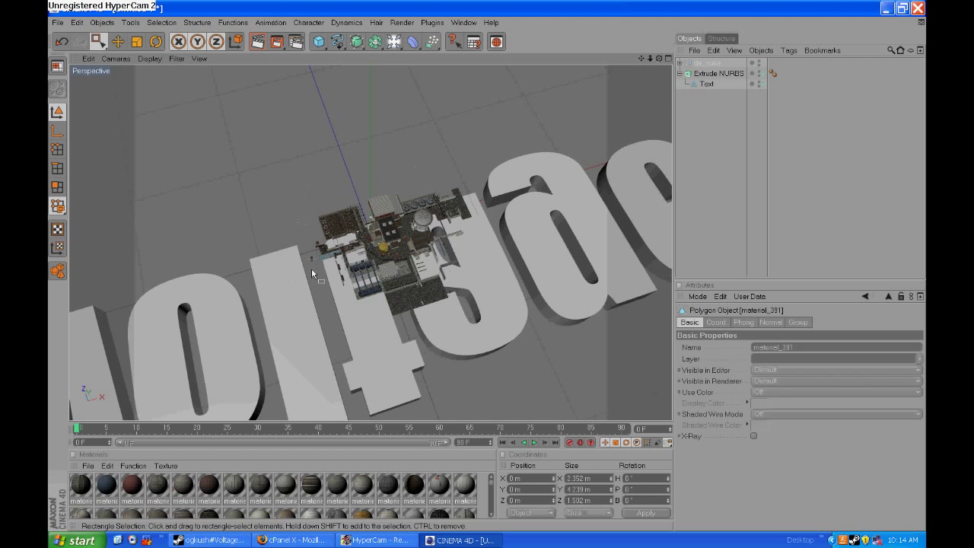
- Try deleting the dark ground surface of the de_nuke map, and undo the deletion
{"action": "scroll", "coordinate": [395, 260], "scroll_direction": "up", "scroll_amount": 5}
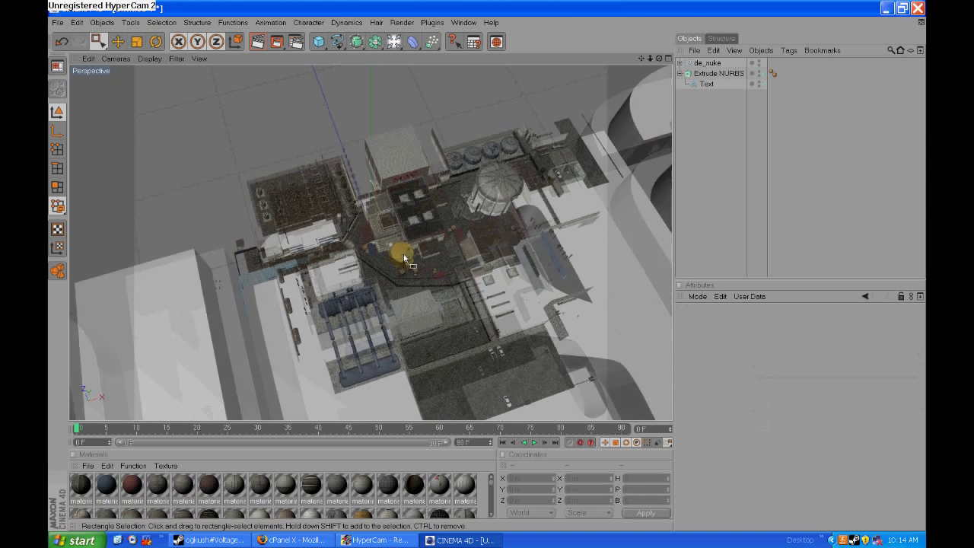
{"action": "left_click", "coordinate": [469, 357]}
{"action": "key", "text": "Delete"}
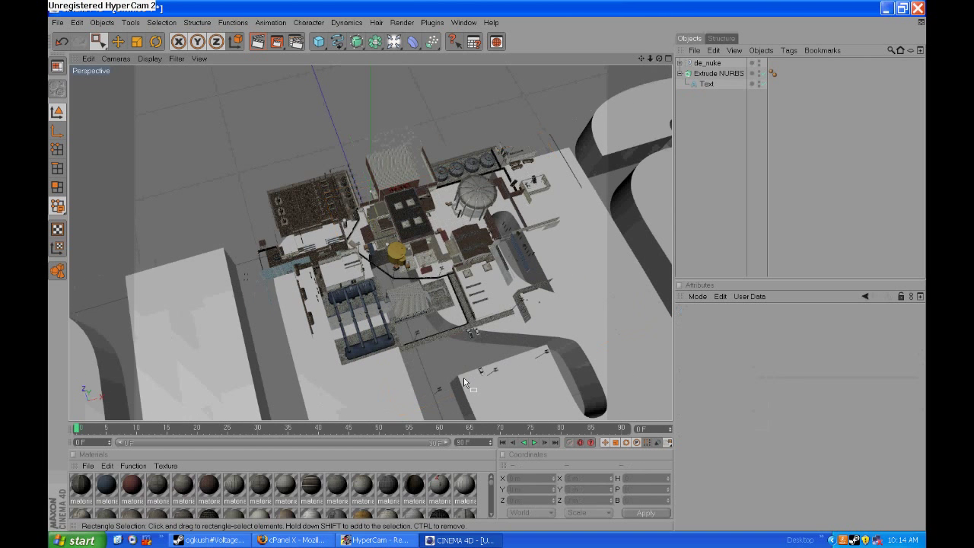
{"action": "left_click", "coordinate": [479, 348]}
{"action": "key", "text": "ctrl+z"}
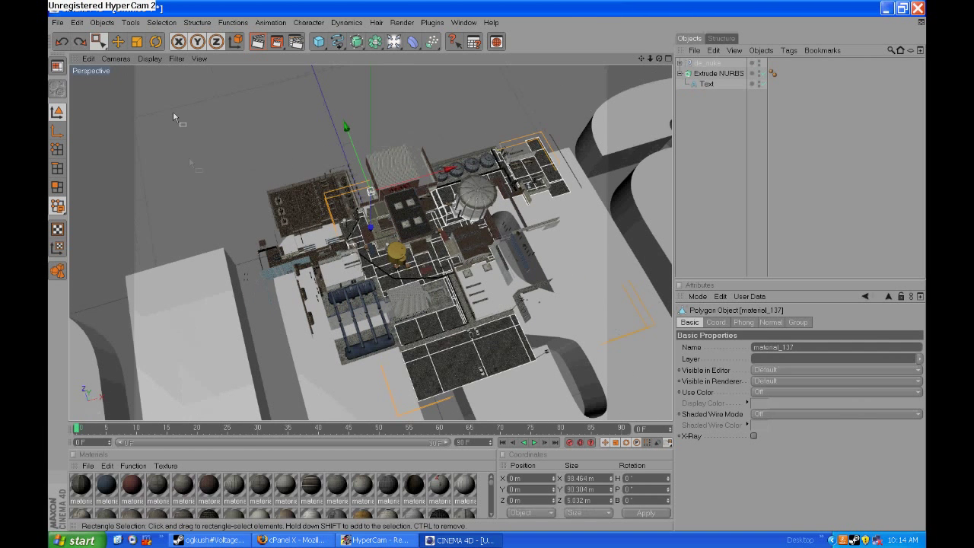
- Delete the small stray pieces beside the de_nuke map, undoing any accidental removal of its walls
{"action": "left_click", "coordinate": [174, 113]}
{"action": "left_click_drag", "start_coordinate": [243, 288], "coordinate": [243, 289]}
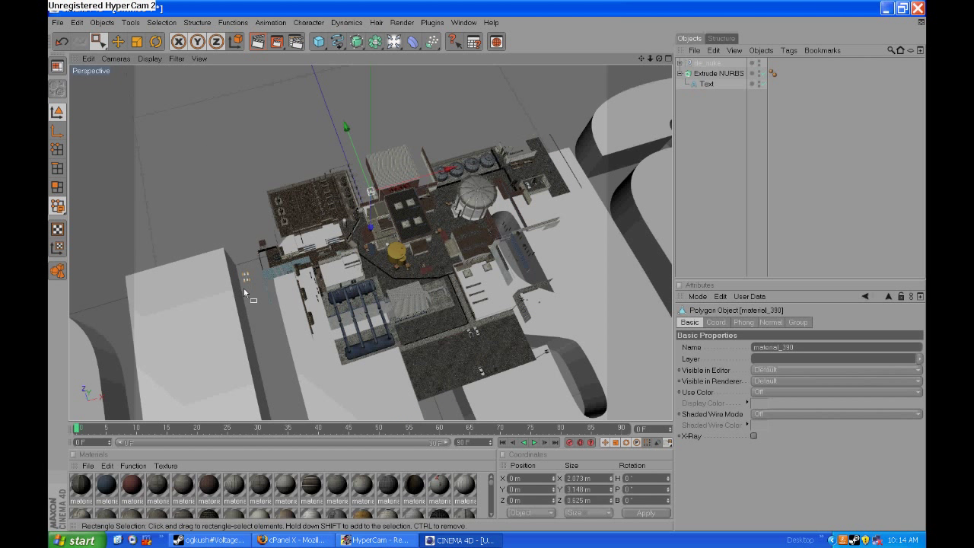
{"action": "key", "text": "Delete"}
{"action": "key", "text": "ctrl+z"}
{"action": "key", "text": "ctrl+z"}
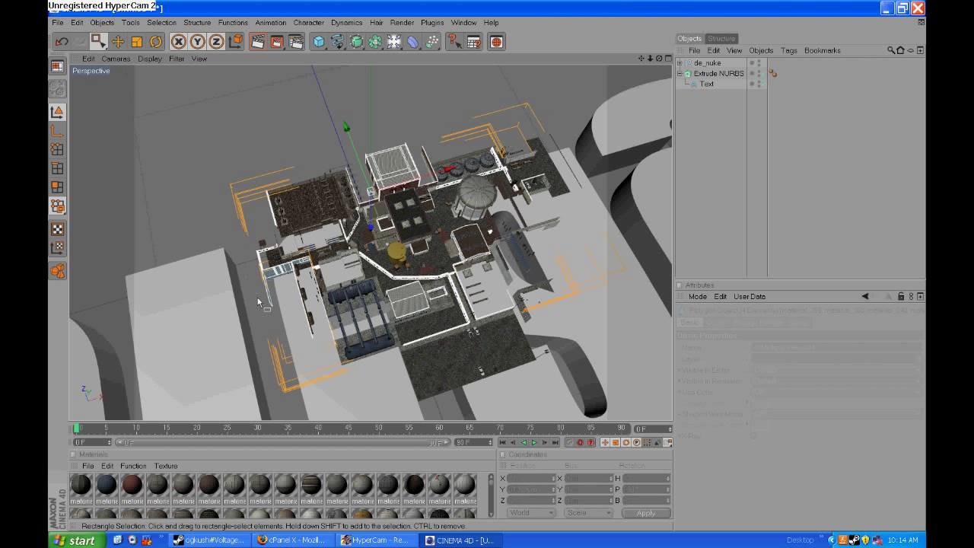
{"action": "key", "text": "ctrl+z"}
{"action": "key", "text": "ctrl+z"}
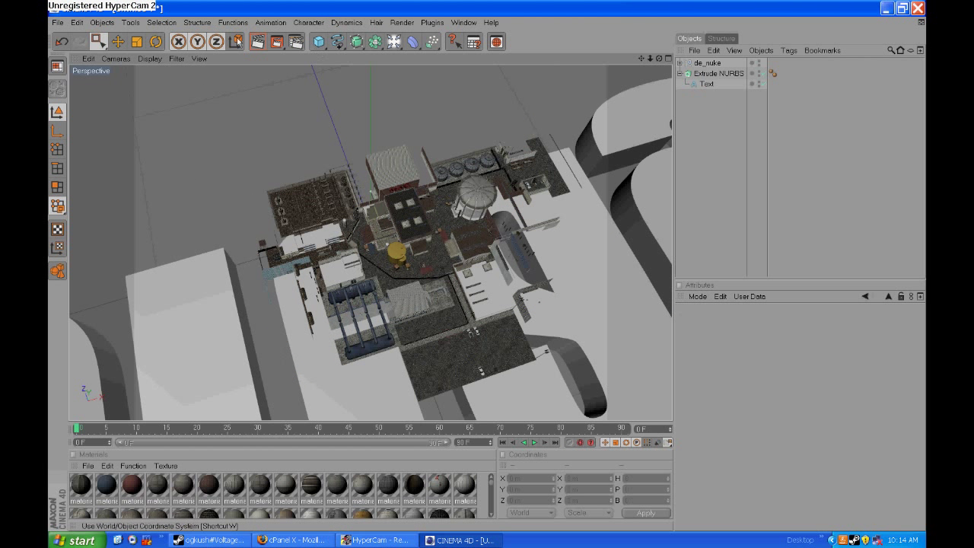
- Scale the whole de_nuke object down uniformly until it is narrower than the stem of the letter t
{"action": "key", "text": "t"}
{"action": "left_click", "coordinate": [714, 65]}
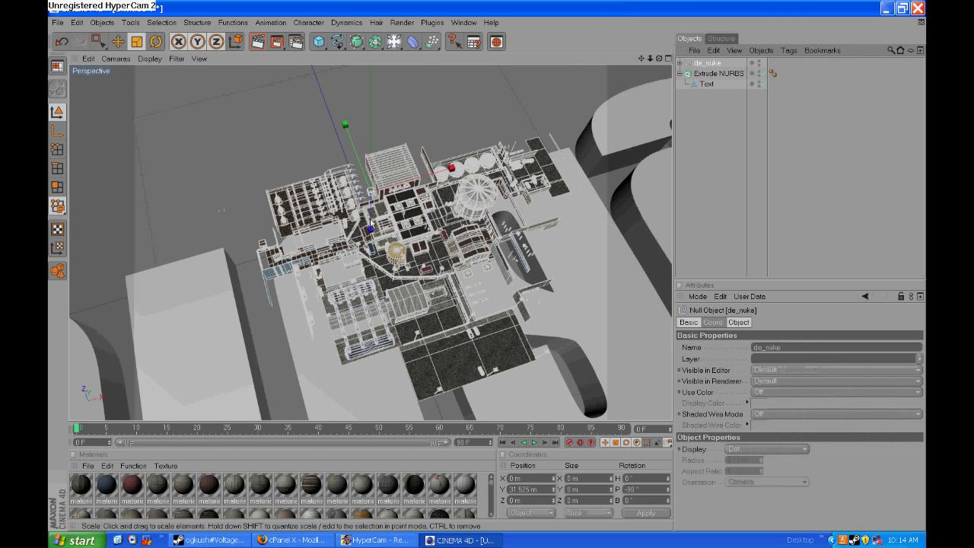
{"action": "scroll", "coordinate": [371, 223], "scroll_direction": "down", "scroll_amount": 9}
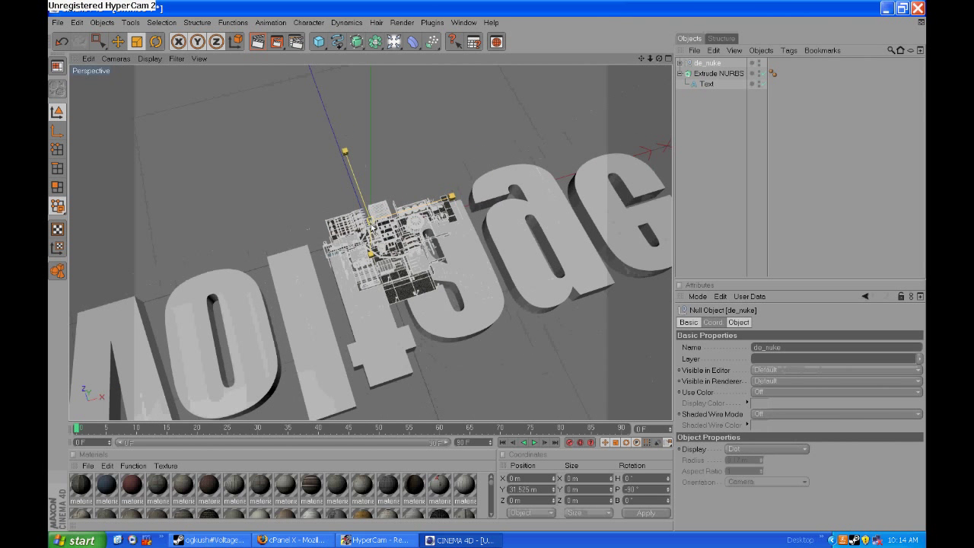
{"action": "left_click_drag", "start_coordinate": [373, 225], "coordinate": [303, 224]}
- Move the de_nuke map onto the stem of the letter t, at about X -34 m, Y 23 m and Z -65 m
{"action": "key", "text": "e"}
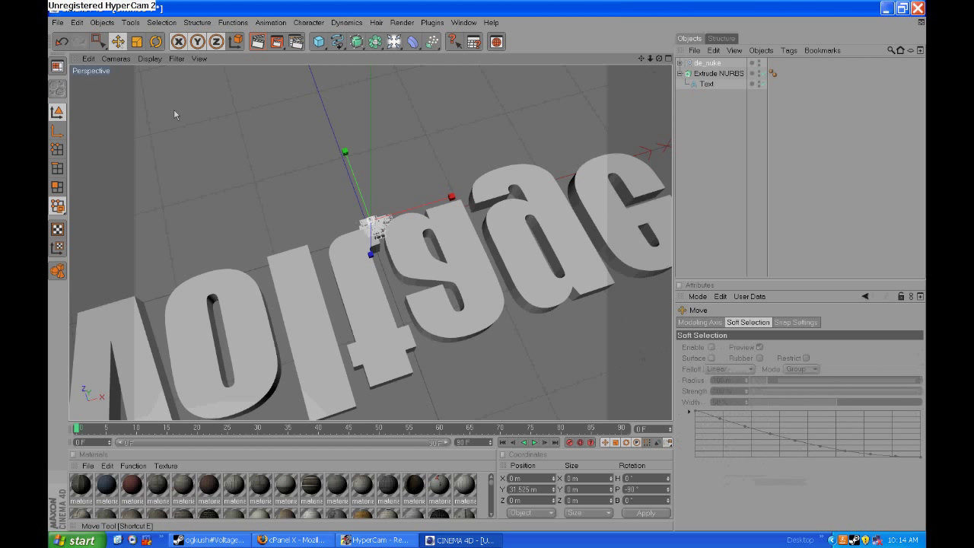
{"action": "left_click_drag", "start_coordinate": [426, 204], "coordinate": [370, 220]}
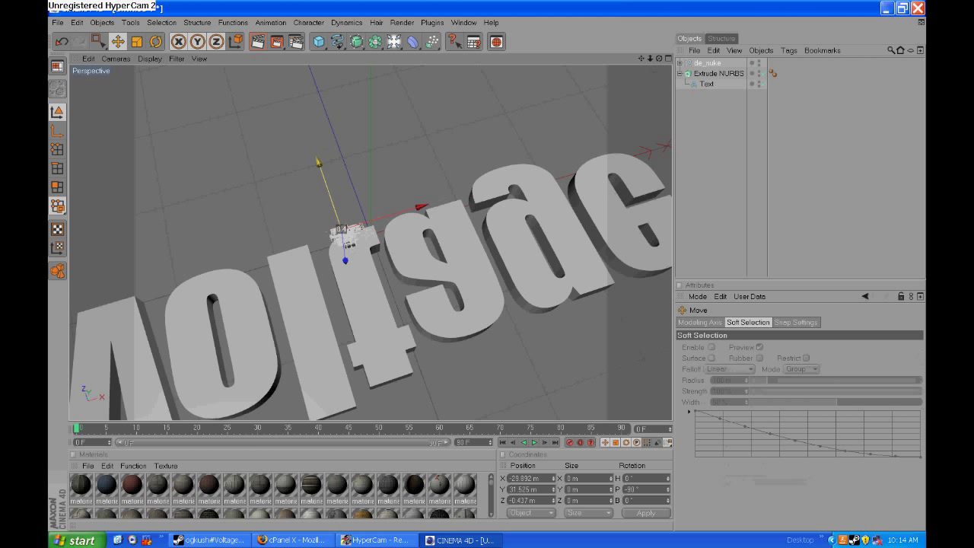
{"action": "left_click_drag", "start_coordinate": [319, 162], "coordinate": [338, 218]}
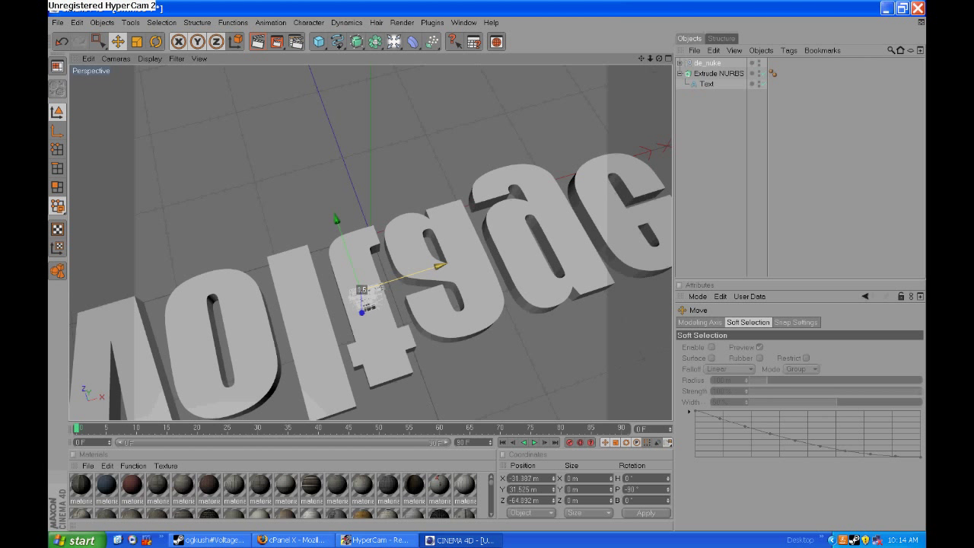
{"action": "left_click_drag", "start_coordinate": [440, 265], "coordinate": [435, 268]}
{"action": "left_click_drag", "start_coordinate": [439, 266], "coordinate": [435, 267]}
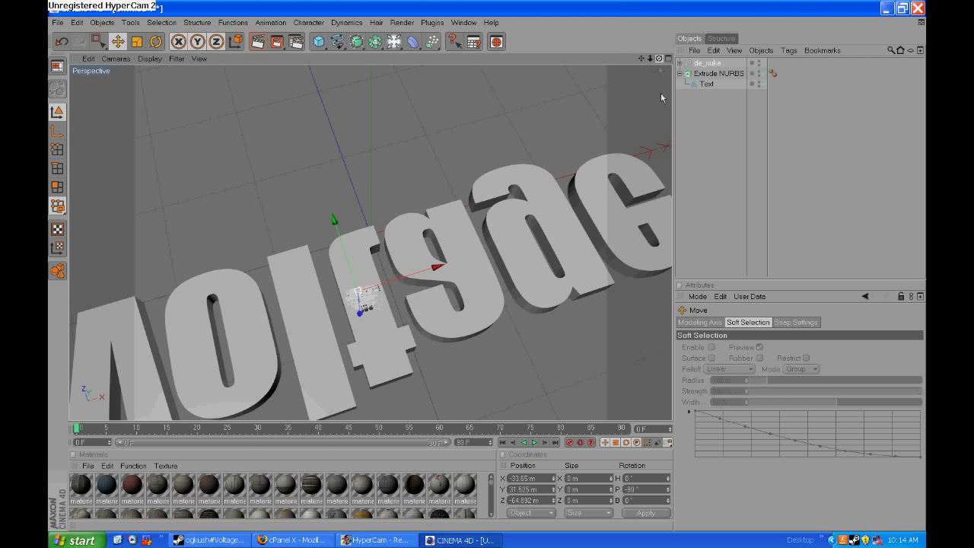
{"action": "left_click_drag", "start_coordinate": [659, 58], "coordinate": [659, 9]}
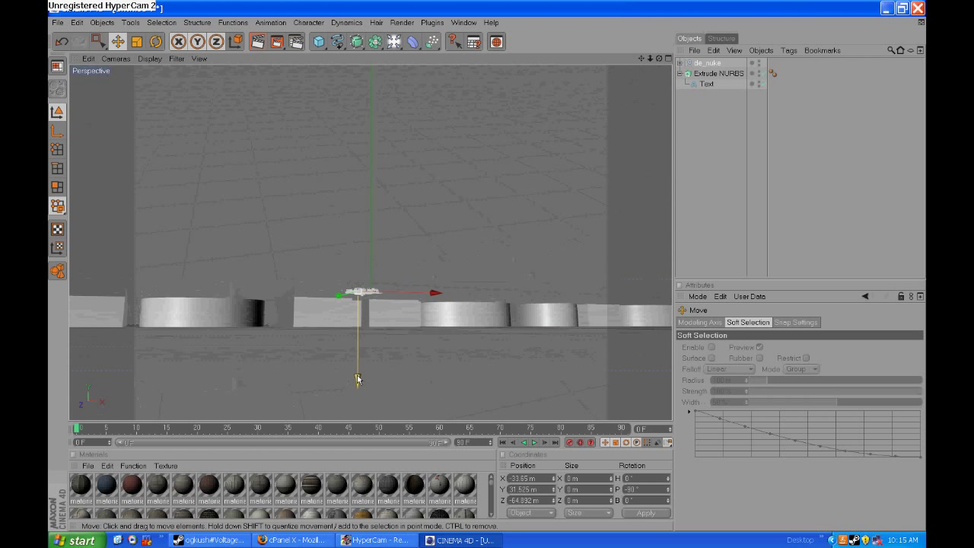
{"action": "left_click_drag", "start_coordinate": [357, 378], "coordinate": [357, 390]}
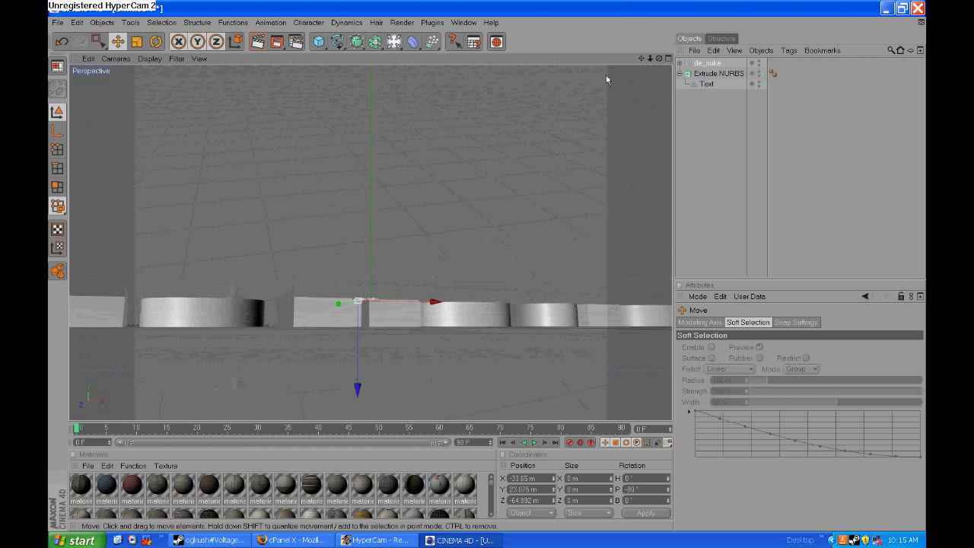
- Render the perspective view from a distance and close up on the map, accepting the missing-texture notice, to check the placement
{"action": "mouse_move", "coordinate": [659, 58]}
{"action": "left_mouse_down"}
{"action": "mouse_move", "coordinate": [670, 106]}
{"action": "mouse_move", "coordinate": [658, 58]}
{"action": "left_mouse_up"}
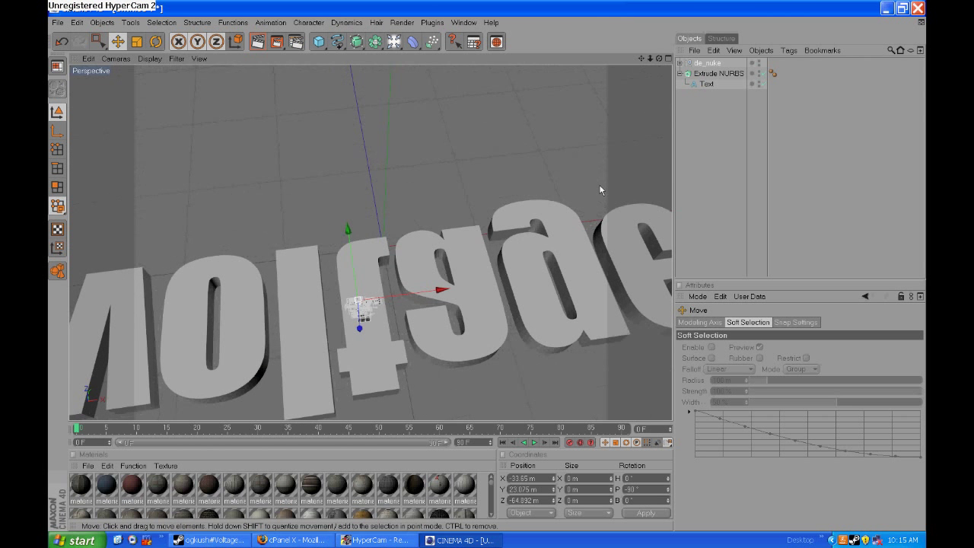
{"action": "left_click", "coordinate": [573, 279]}
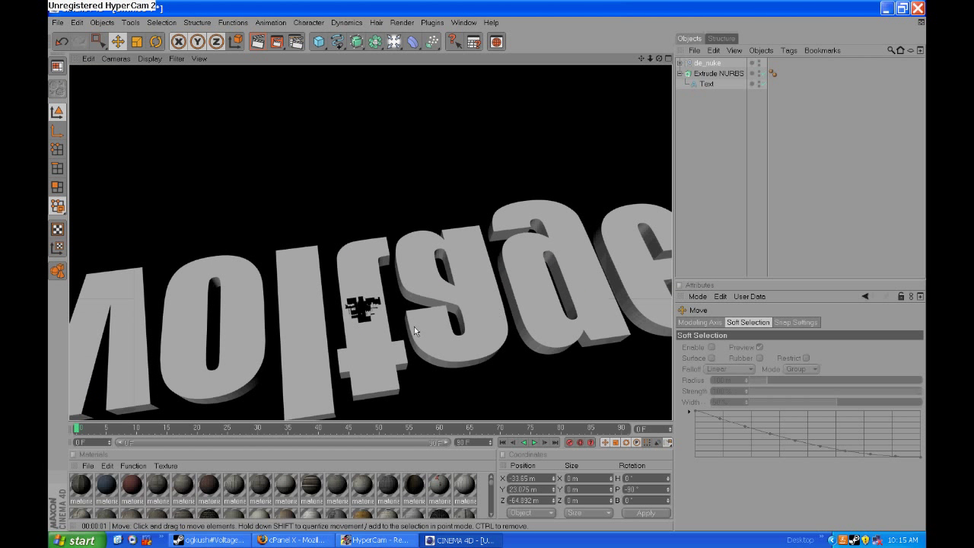
{"action": "scroll", "coordinate": [415, 330], "scroll_direction": "up", "scroll_amount": 5}
{"action": "left_click_drag", "start_coordinate": [641, 58], "coordinate": [656, 22]}
{"action": "key", "text": "ctrl+r"}
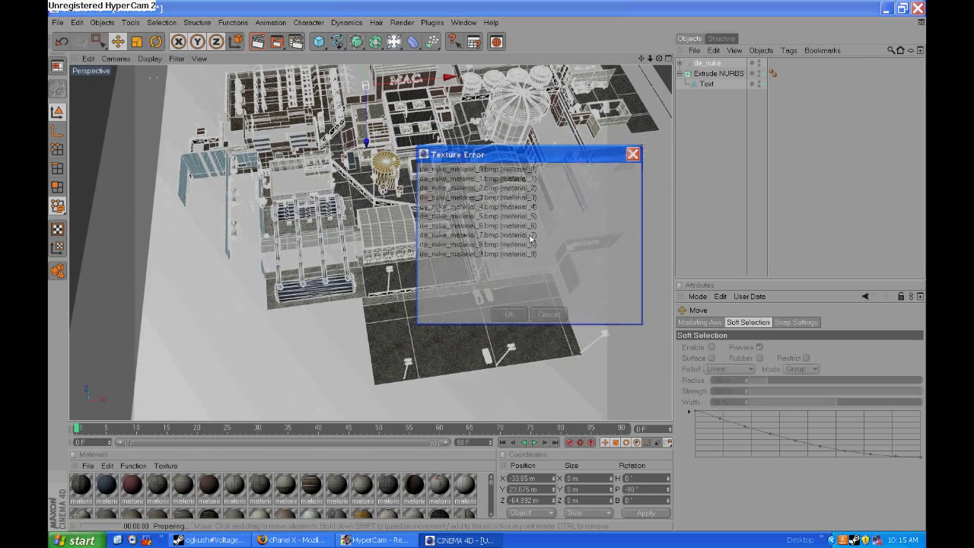
{"action": "left_click", "coordinate": [503, 316]}
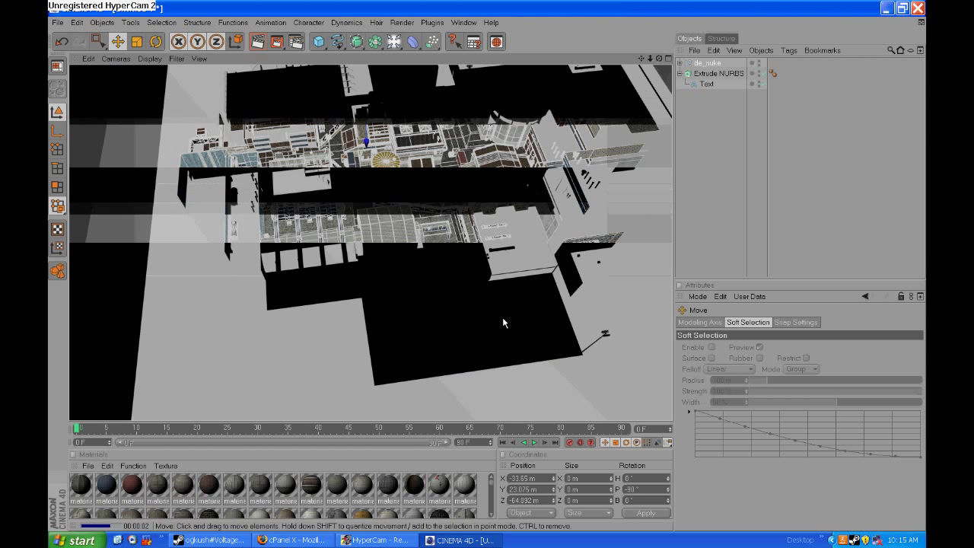
{"action": "scroll", "coordinate": [506, 287], "scroll_direction": "down", "scroll_amount": 3}
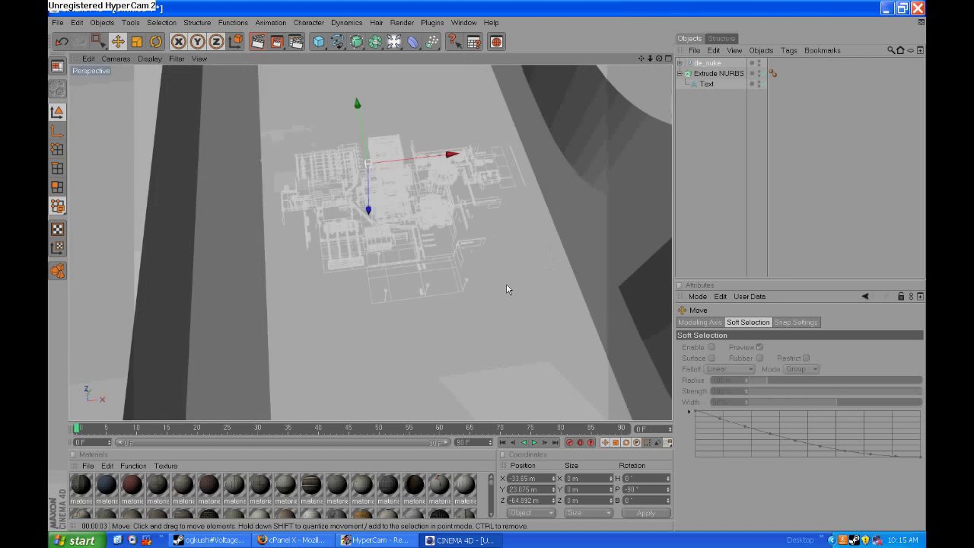
{"action": "scroll", "coordinate": [506, 287], "scroll_direction": "up", "scroll_amount": 10}
- Frame the whole voltage lettering so it reads the right way round, add a camera there and look through it
{"action": "left_click", "coordinate": [699, 74]}
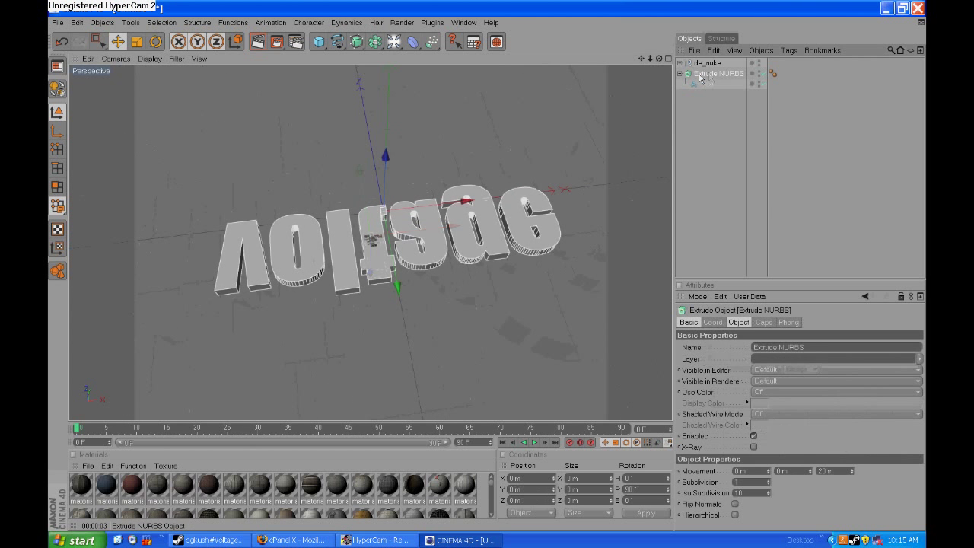
{"action": "left_click_drag", "start_coordinate": [660, 60], "coordinate": [660, 12]}
{"action": "left_click_drag", "start_coordinate": [730, 84], "coordinate": [638, 92]}
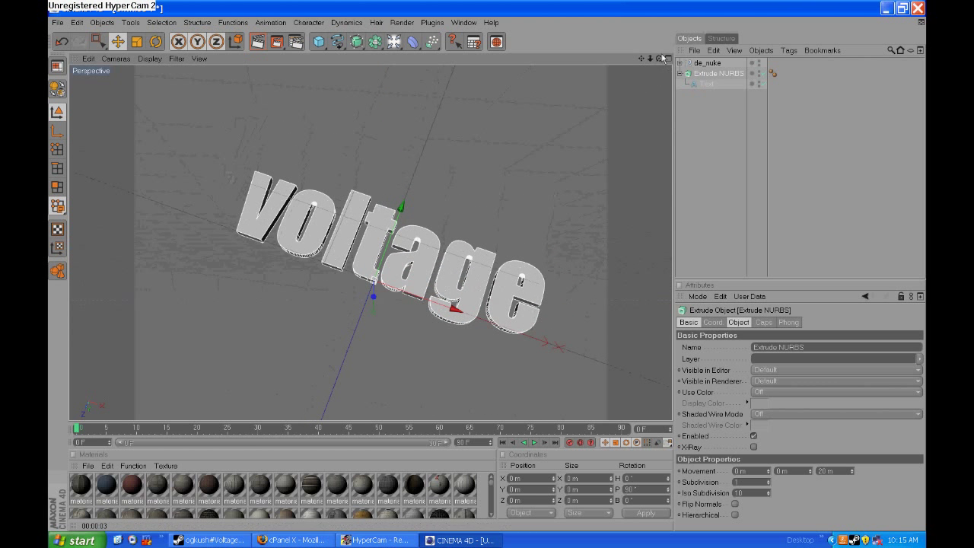
{"action": "left_click_drag", "start_coordinate": [660, 58], "coordinate": [659, 74]}
{"action": "left_click", "coordinate": [104, 22]}
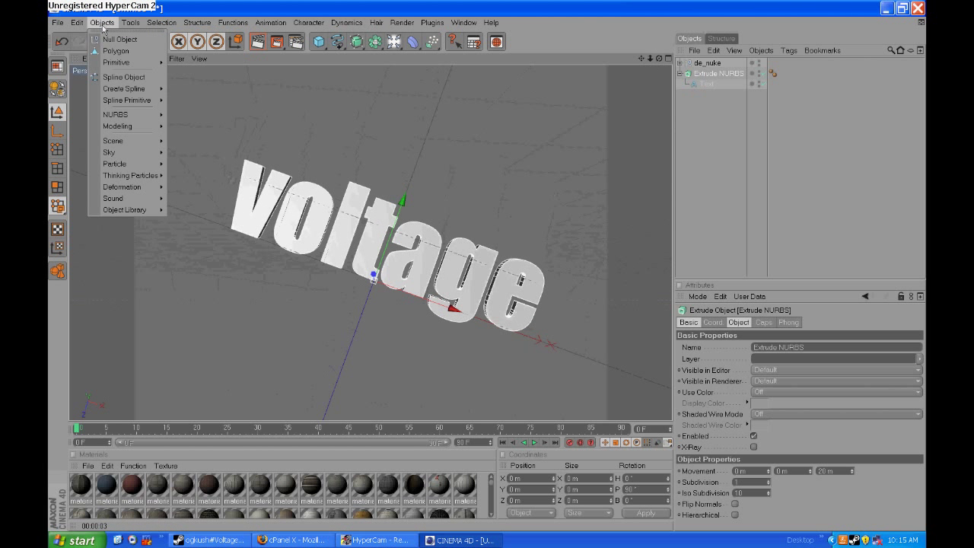
{"action": "mouse_move", "coordinate": [116, 142]}
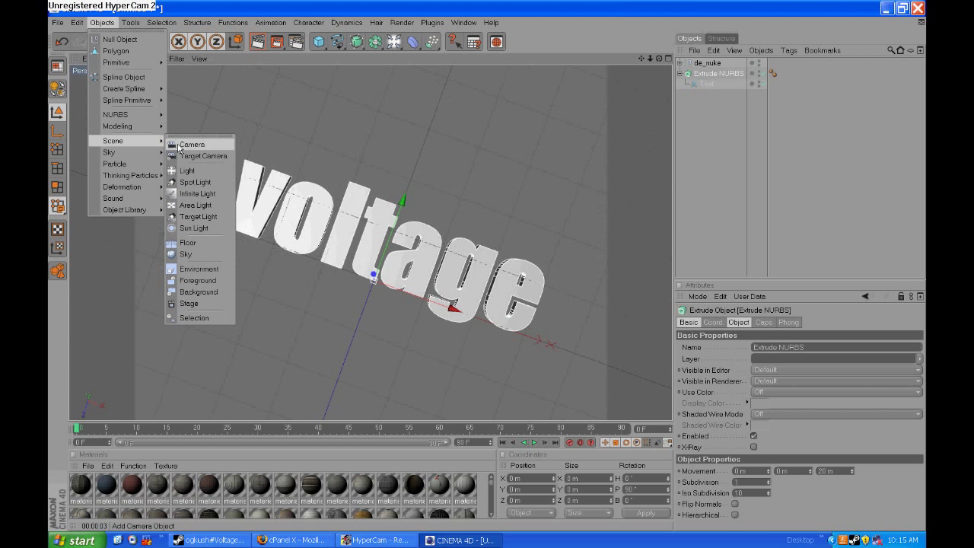
{"action": "left_click", "coordinate": [188, 144]}
{"action": "left_click", "coordinate": [115, 59]}
{"action": "mouse_move", "coordinate": [122, 77]}
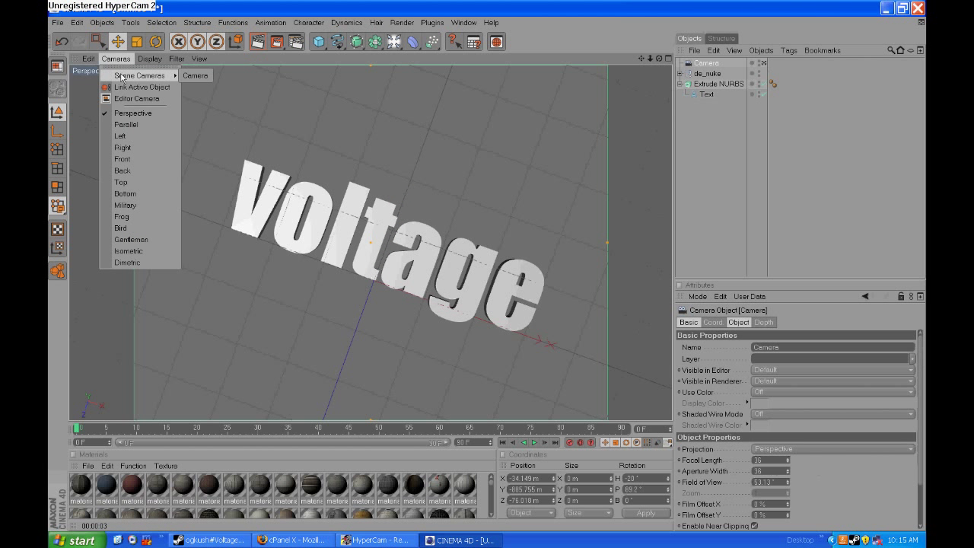
{"action": "left_click", "coordinate": [195, 76]}
- Set the render output resolution to 1280 x 720 HDTV
{"action": "left_click", "coordinate": [402, 22]}
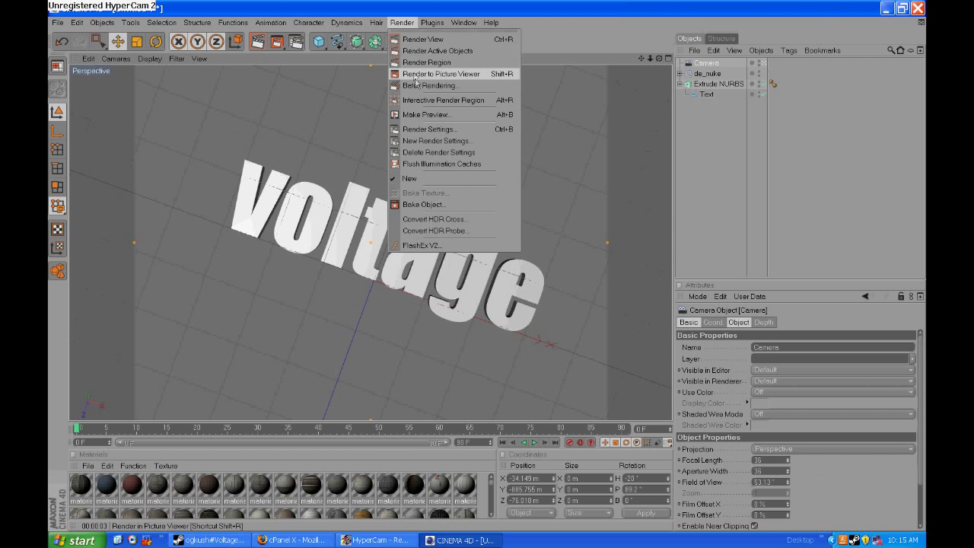
{"action": "left_click", "coordinate": [423, 128]}
{"action": "left_click", "coordinate": [291, 82]}
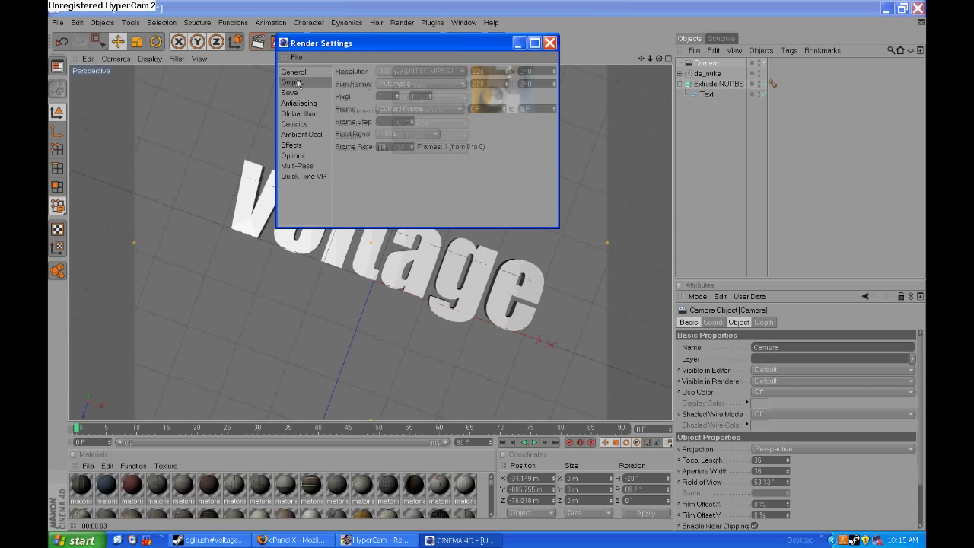
{"action": "left_click", "coordinate": [431, 71]}
{"action": "left_click", "coordinate": [418, 244]}
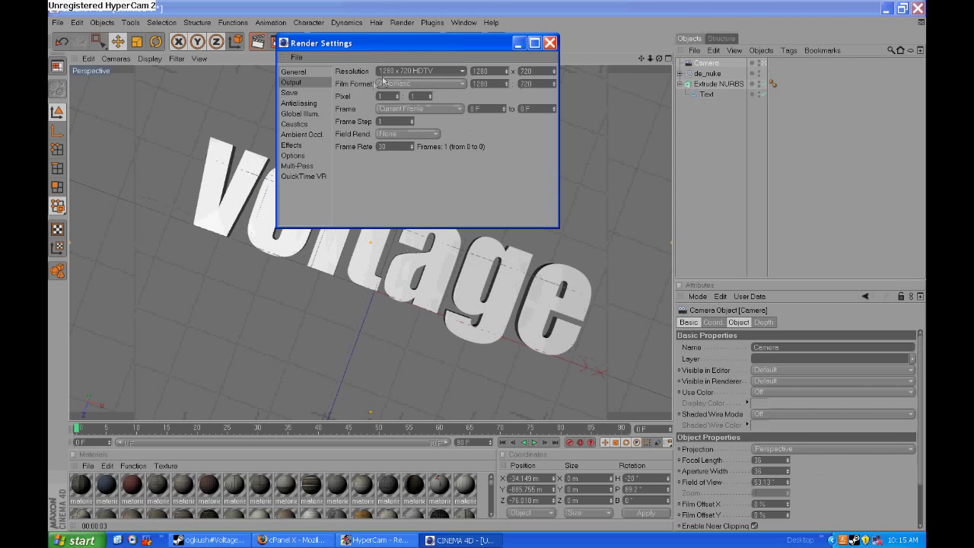
- Set the render to cover all frames, in AVI Movie Big format with the Name000 naming scheme
{"action": "left_click", "coordinate": [397, 109]}
{"action": "left_click", "coordinate": [396, 143]}
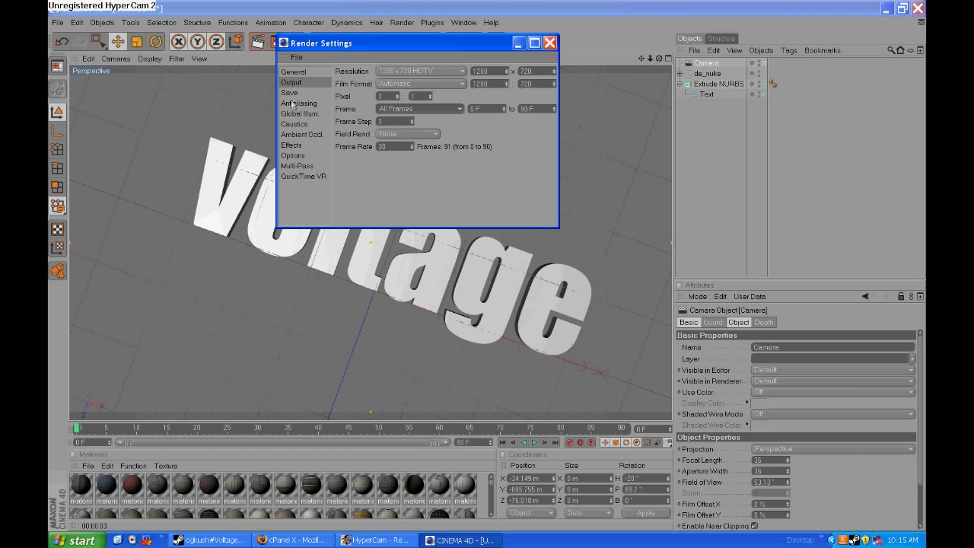
{"action": "left_click", "coordinate": [290, 92]}
{"action": "left_click", "coordinate": [420, 97]}
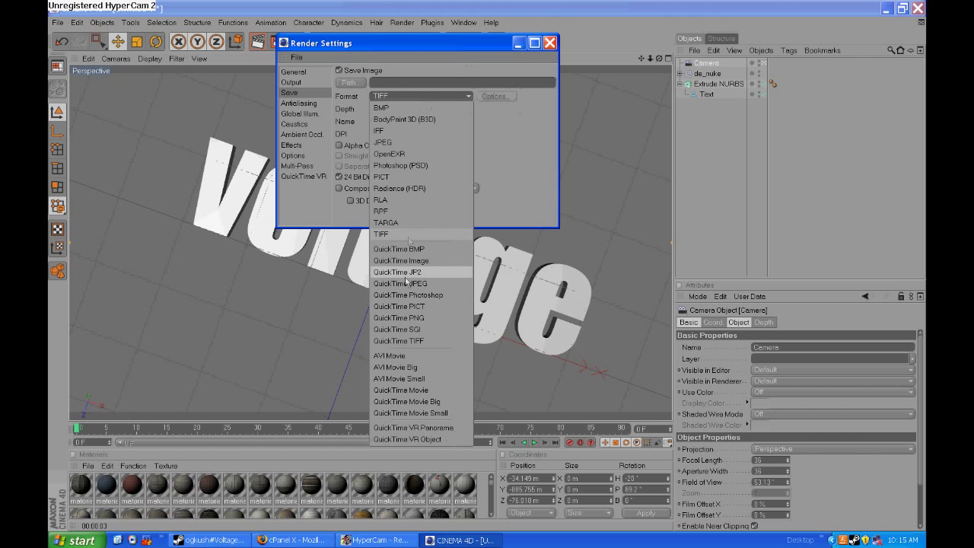
{"action": "left_click", "coordinate": [426, 370]}
{"action": "left_click", "coordinate": [413, 122]}
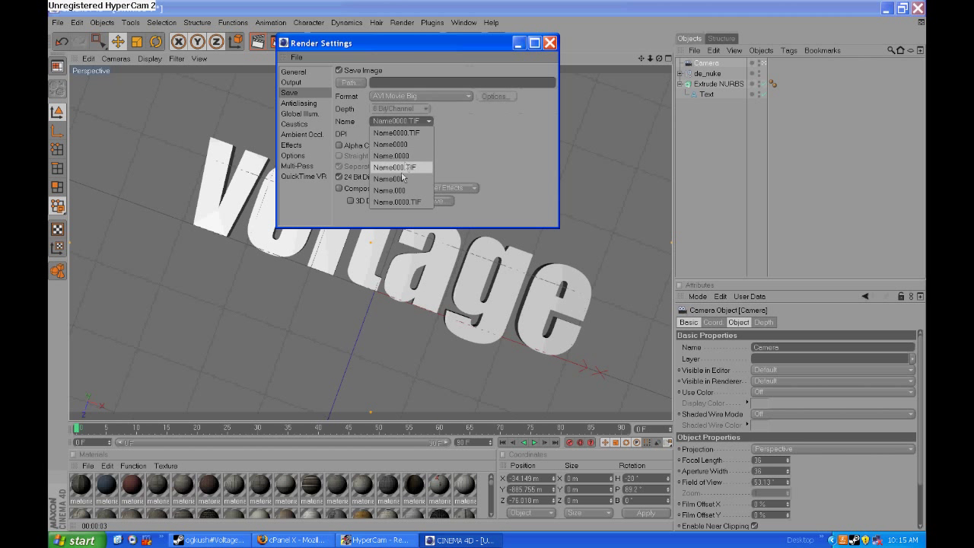
- Set the render output to save on the Desktop under the file name 3d_awesome
{"action": "left_click", "coordinate": [350, 83]}
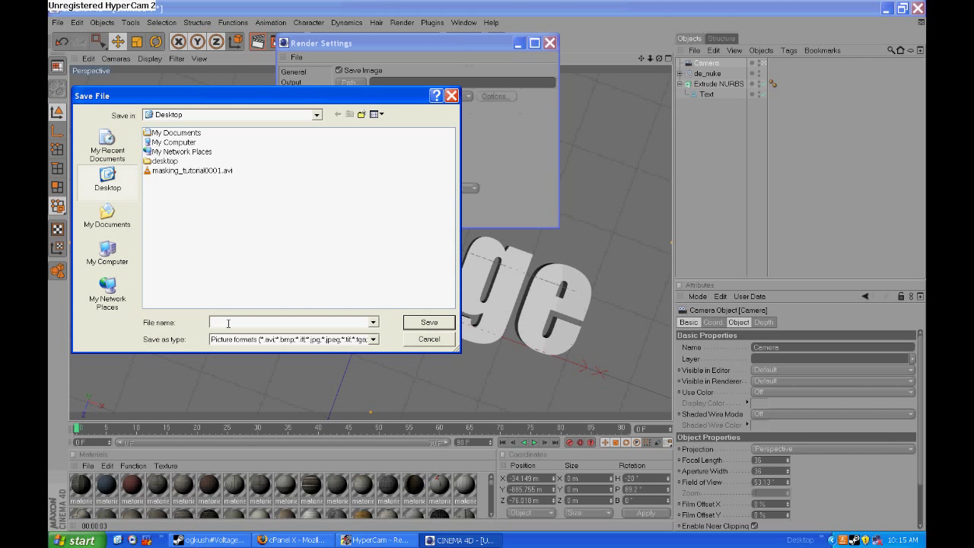
{"action": "type", "text": "3d_awesome"}
{"action": "key", "text": "Return"}
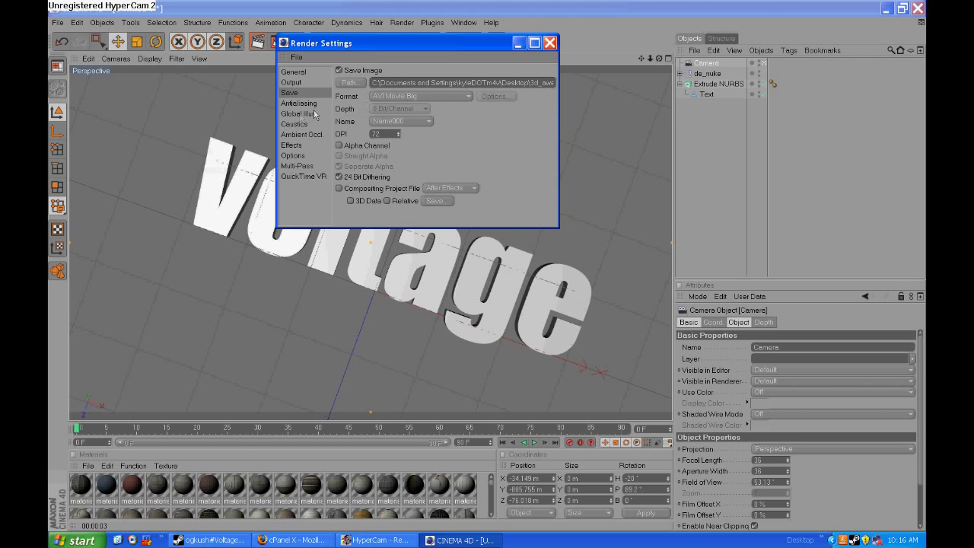
- Set the render antialiasing to Best and close the render settings
{"action": "left_click", "coordinate": [303, 103]}
{"action": "left_click", "coordinate": [411, 71]}
{"action": "left_click", "coordinate": [401, 106]}
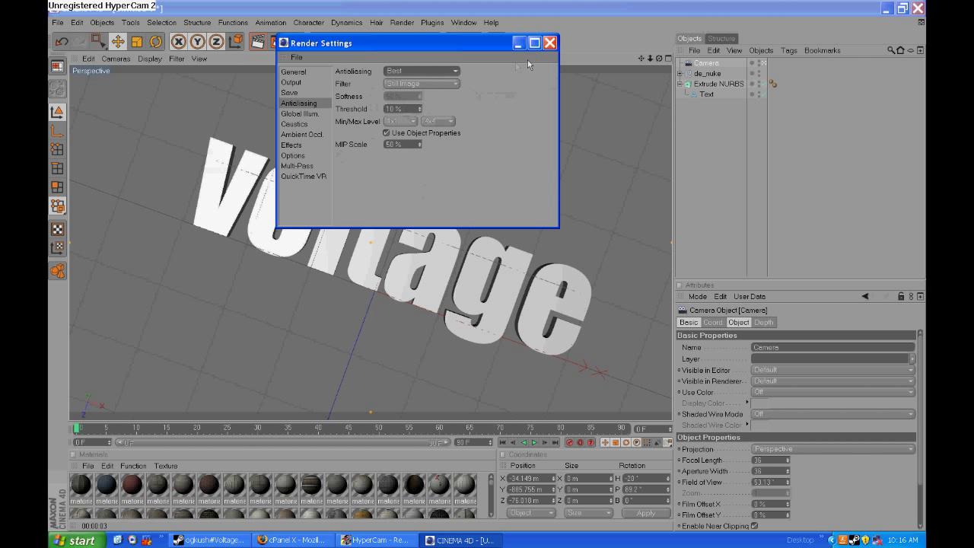
{"action": "left_click", "coordinate": [549, 44]}
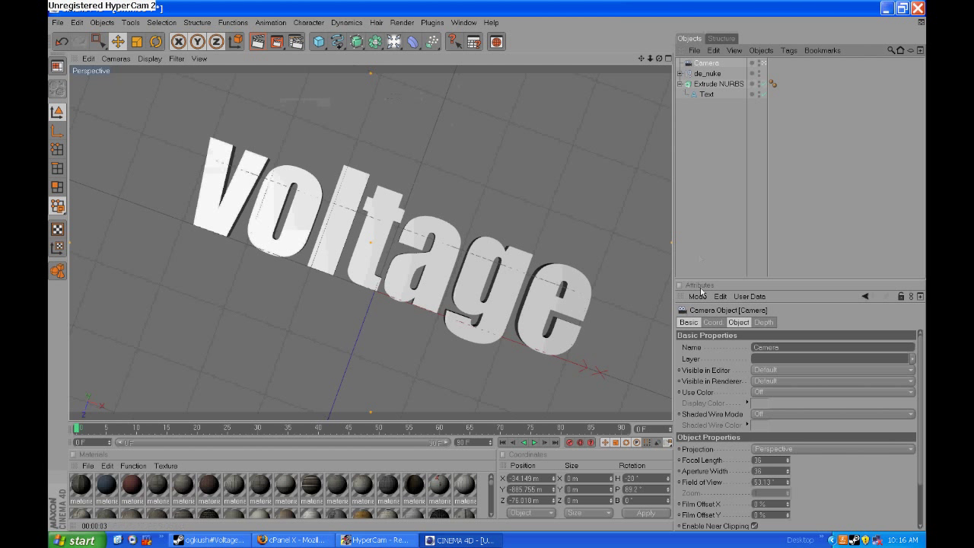
- Keyframe the camera's coordinates at frame 0, then key a low-angle view from beneath the lettering at frame 23, heading about -31° and pitch 28°
{"action": "left_click", "coordinate": [713, 322]}
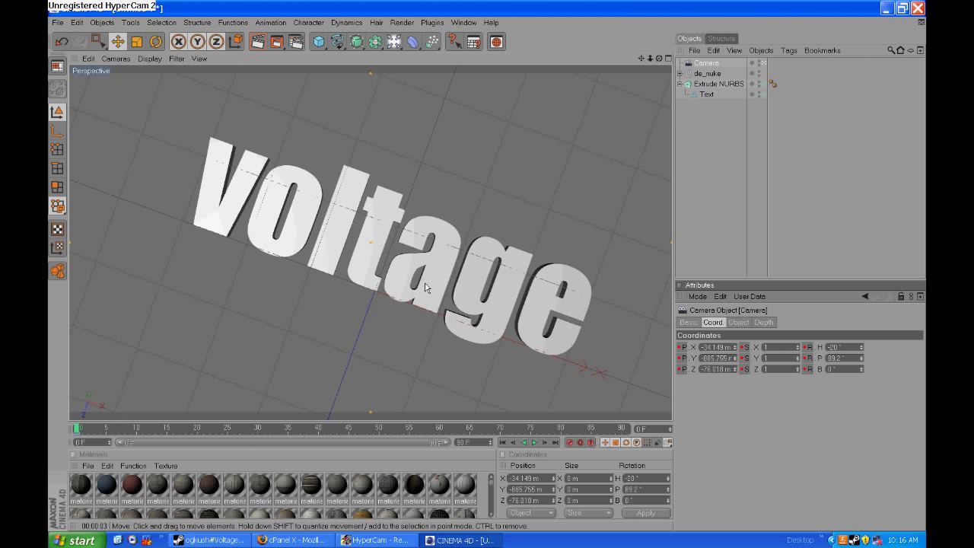
{"action": "left_click_drag", "start_coordinate": [78, 429], "coordinate": [98, 430]}
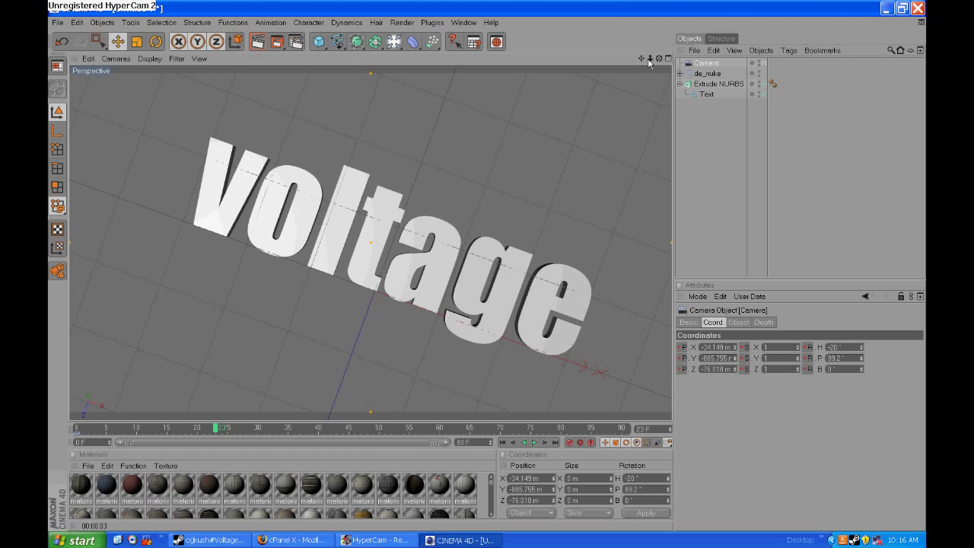
{"action": "left_click_drag", "start_coordinate": [649, 59], "coordinate": [652, 23]}
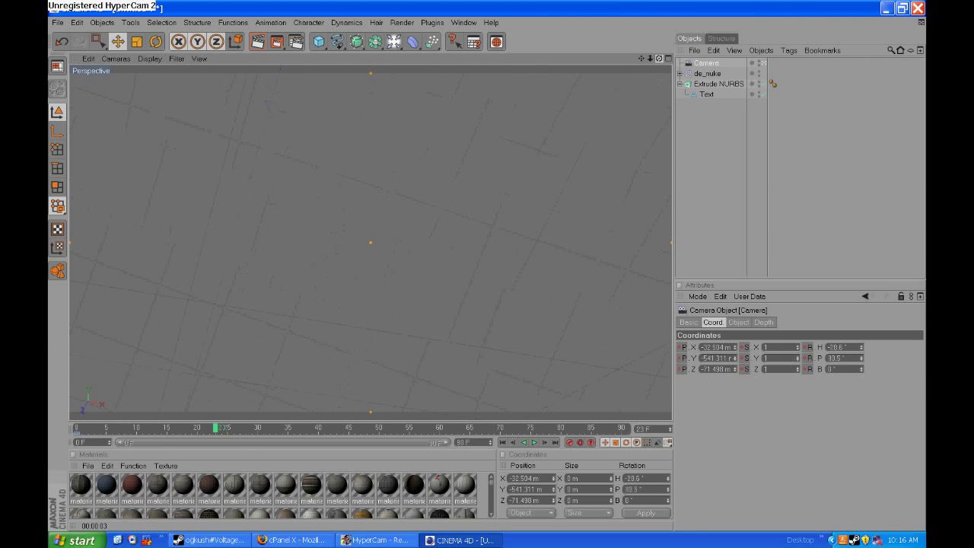
{"action": "left_click_drag", "start_coordinate": [641, 58], "coordinate": [627, 226]}
{"action": "left_click_drag", "start_coordinate": [651, 59], "coordinate": [688, 58]}
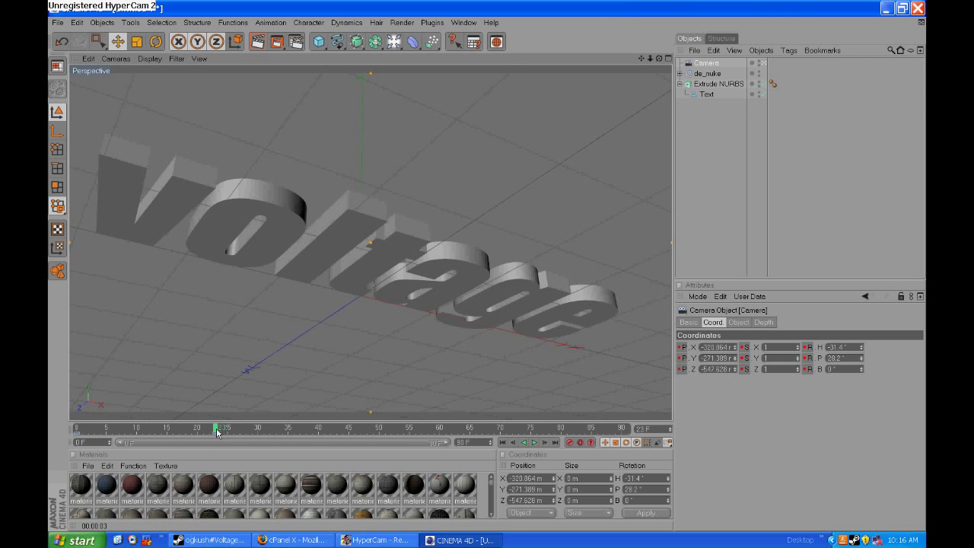
- At frame 31, keyframe the camera looking down on the lettering and map from about X -88 m, Y 715 m and Z -149 m
{"action": "left_click_drag", "start_coordinate": [217, 432], "coordinate": [263, 419]}
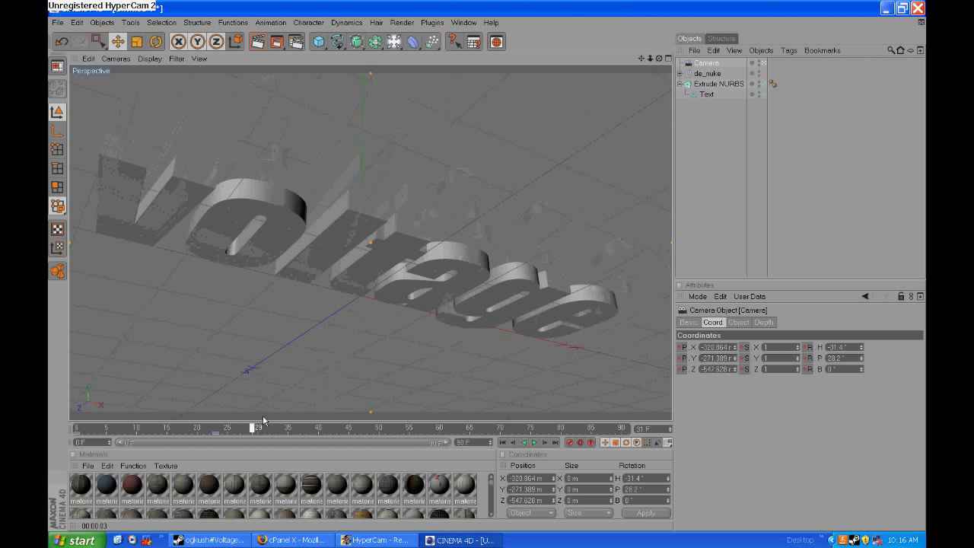
{"action": "left_click_drag", "start_coordinate": [652, 58], "coordinate": [642, 98]}
{"action": "left_click_drag", "start_coordinate": [659, 59], "coordinate": [645, 248]}
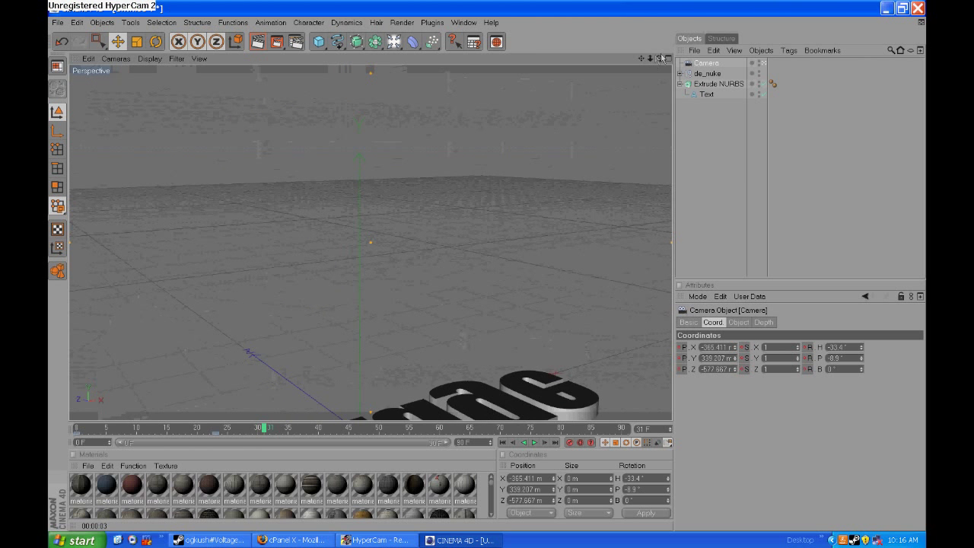
{"action": "left_click_drag", "start_coordinate": [661, 58], "coordinate": [661, 58]}
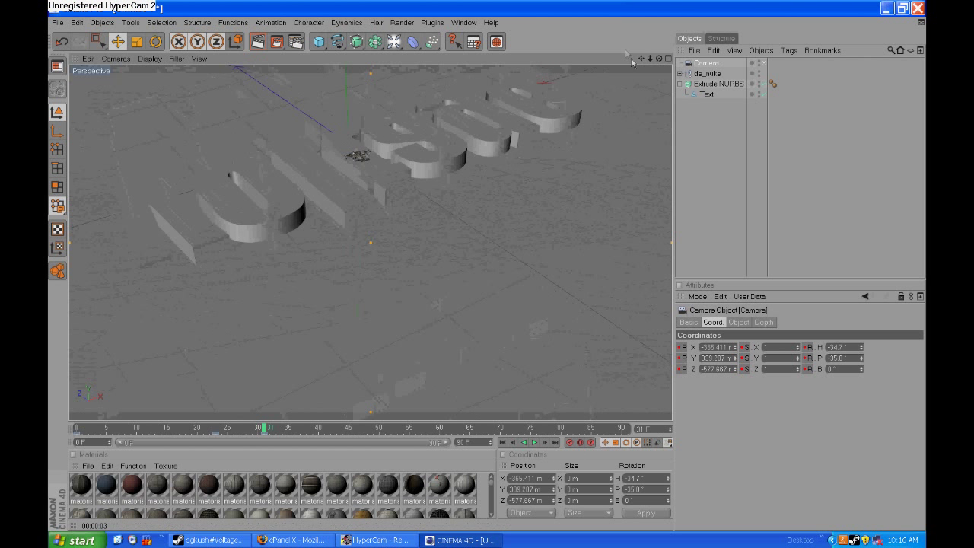
{"action": "left_click_drag", "start_coordinate": [642, 58], "coordinate": [641, 86]}
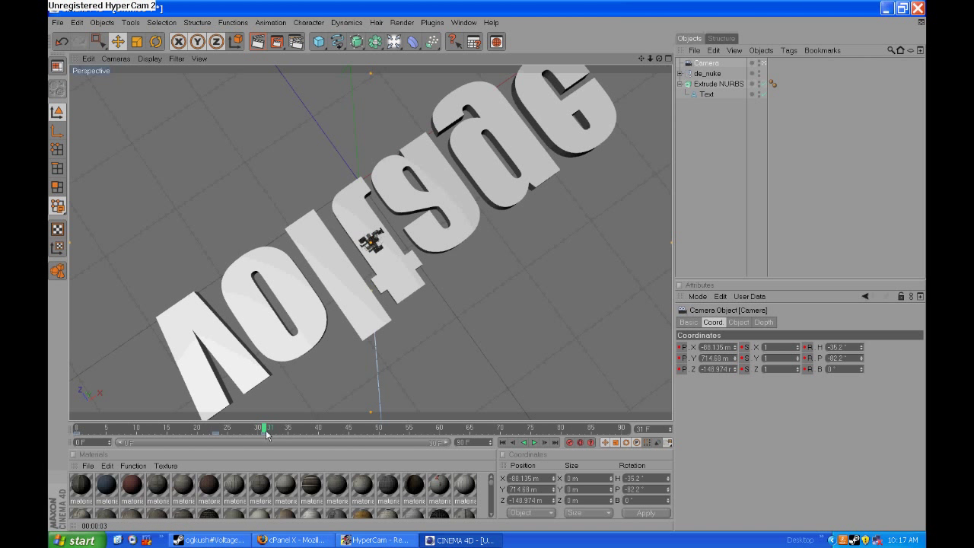
- At frame 45, keyframe the camera close above the map's yellow dome, at about X -33 m, Y 25 m and Z -71 m
{"action": "left_click_drag", "start_coordinate": [267, 434], "coordinate": [312, 431]}
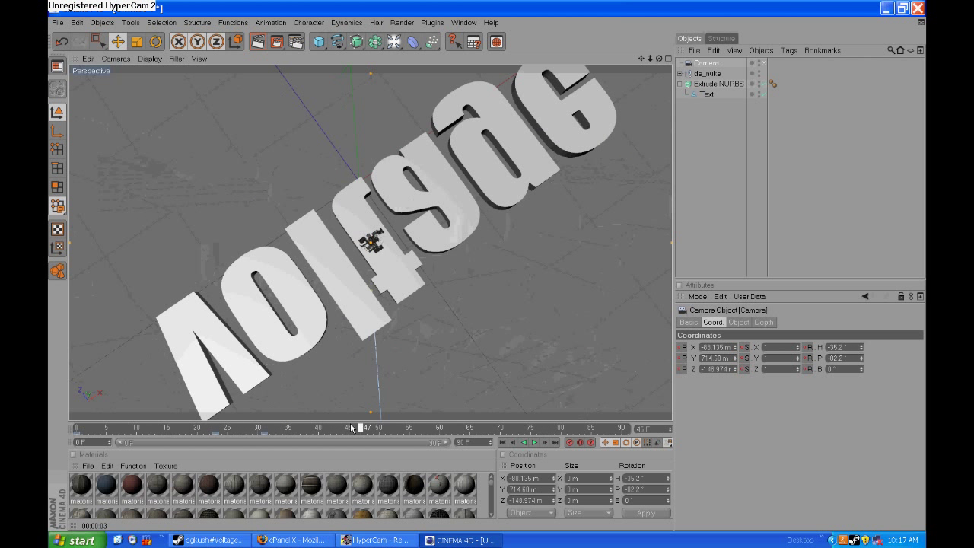
{"action": "left_click_drag", "start_coordinate": [650, 59], "coordinate": [608, 197]}
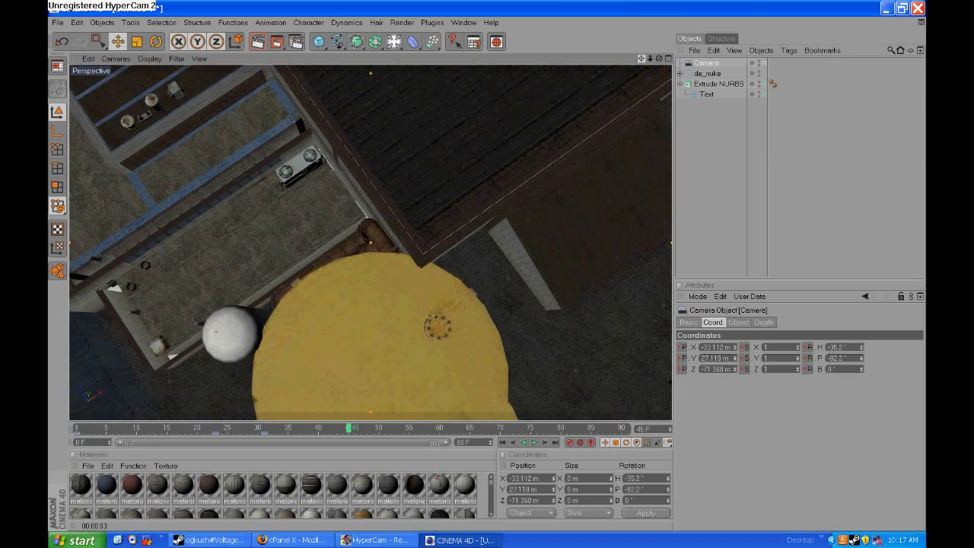
{"action": "mouse_move", "coordinate": [654, 78]}
{"action": "left_mouse_down"}
{"action": "mouse_move", "coordinate": [654, 58]}
{"action": "mouse_move", "coordinate": [692, 59]}
{"action": "mouse_move", "coordinate": [652, 60]}
{"action": "left_mouse_up"}
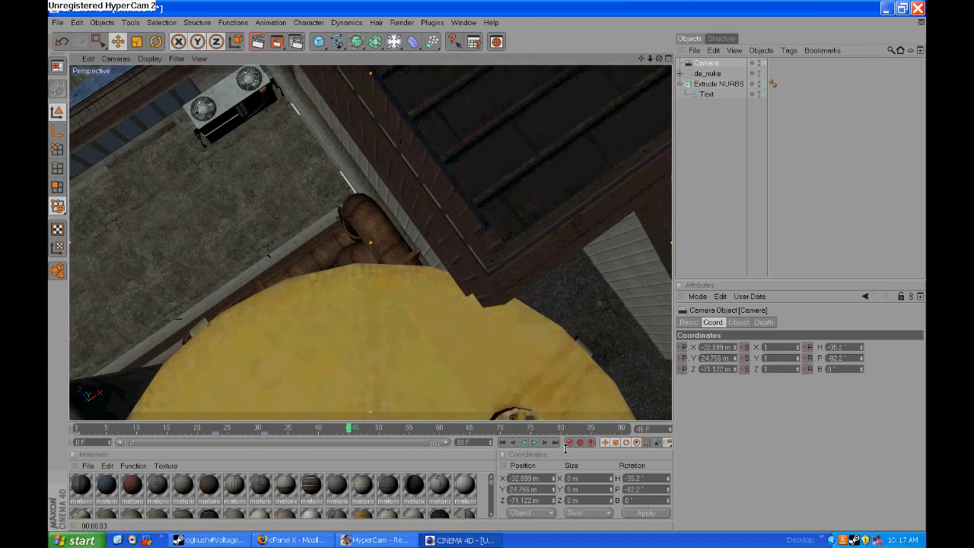
- Turn the frame 45 camera to heading -93.6°, reframe it close over the yellow dome, re-key it and play back the animation
{"action": "left_click_drag", "start_coordinate": [349, 434], "coordinate": [212, 437]}
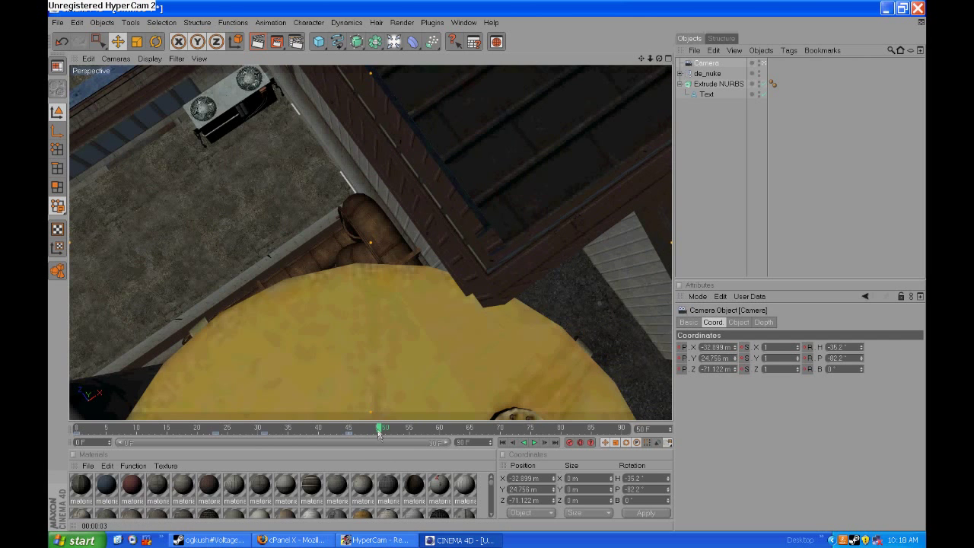
{"action": "left_click_drag", "start_coordinate": [350, 431], "coordinate": [349, 429]}
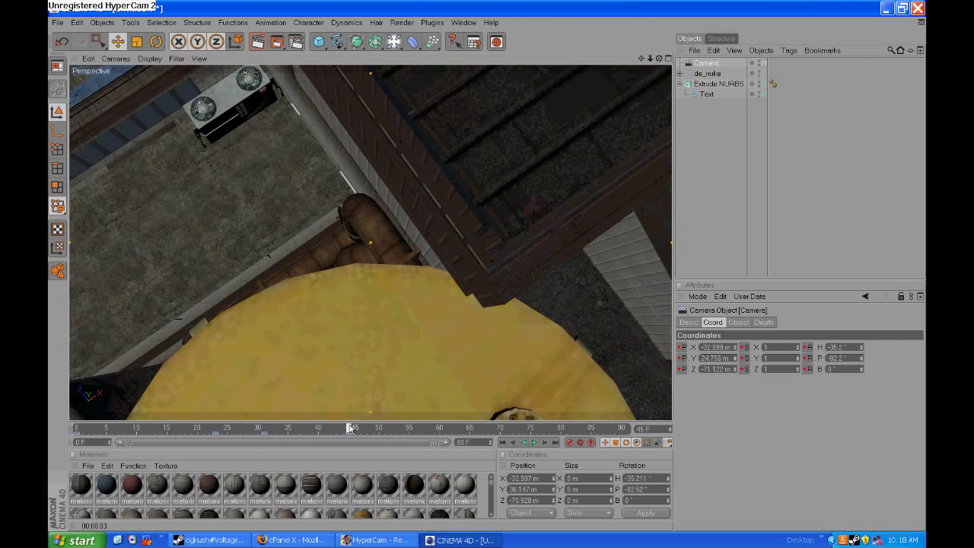
{"action": "left_click_drag", "start_coordinate": [659, 58], "coordinate": [678, 59]}
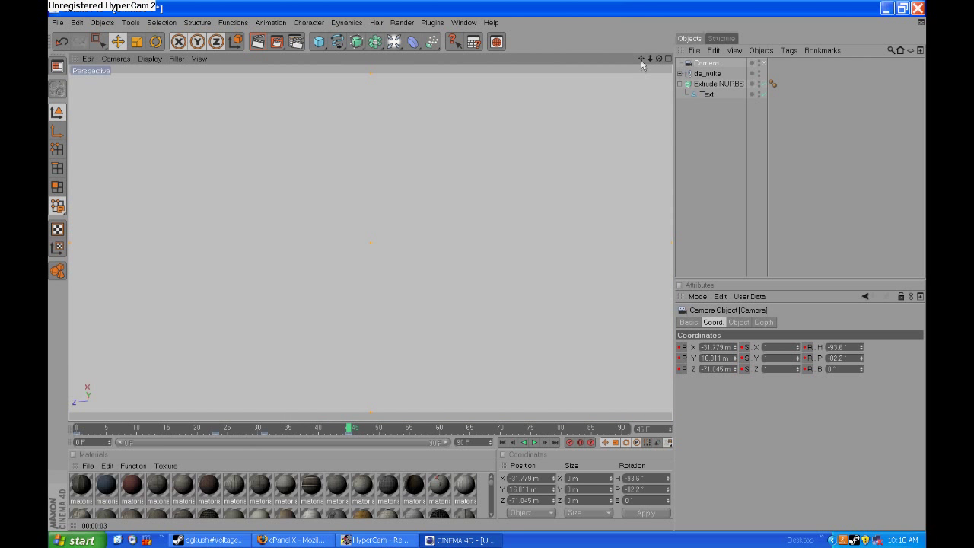
{"action": "scroll", "coordinate": [598, 126], "scroll_direction": "down", "scroll_amount": 2}
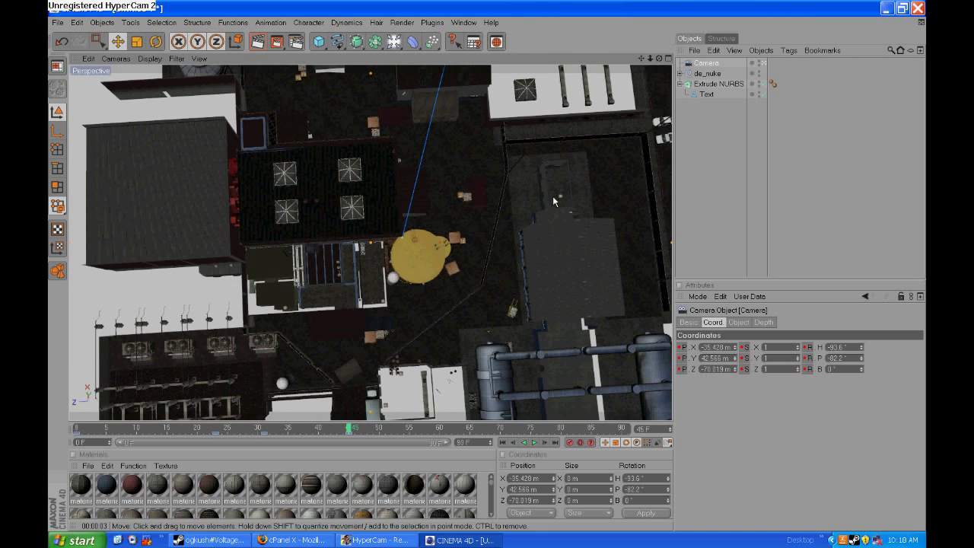
{"action": "scroll", "coordinate": [574, 160], "scroll_direction": "up", "scroll_amount": 2}
{"action": "scroll", "coordinate": [574, 161], "scroll_direction": "down", "scroll_amount": 2}
{"action": "left_click_drag", "start_coordinate": [650, 59], "coordinate": [701, 59]}
{"action": "left_click_drag", "start_coordinate": [642, 59], "coordinate": [637, 114]}
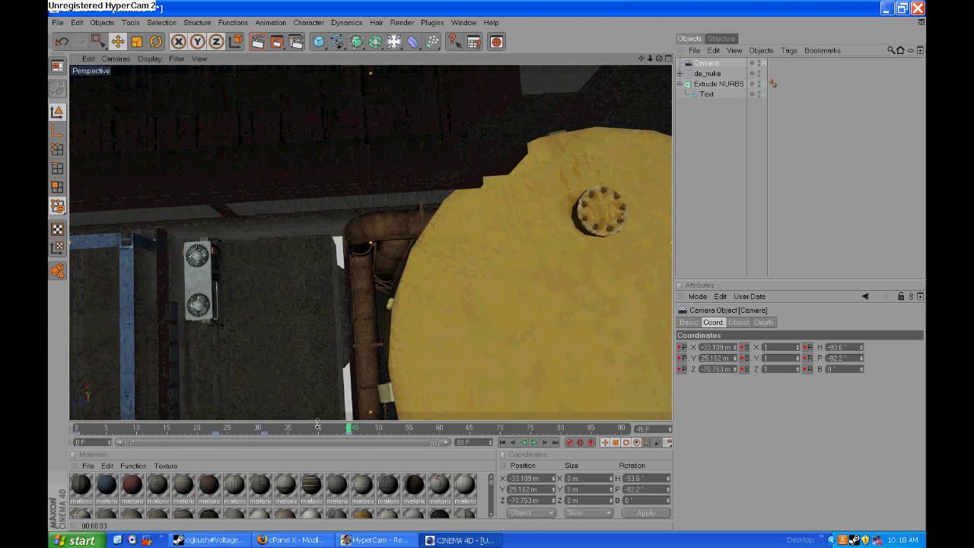
{"action": "left_click_drag", "start_coordinate": [347, 429], "coordinate": [325, 428]}
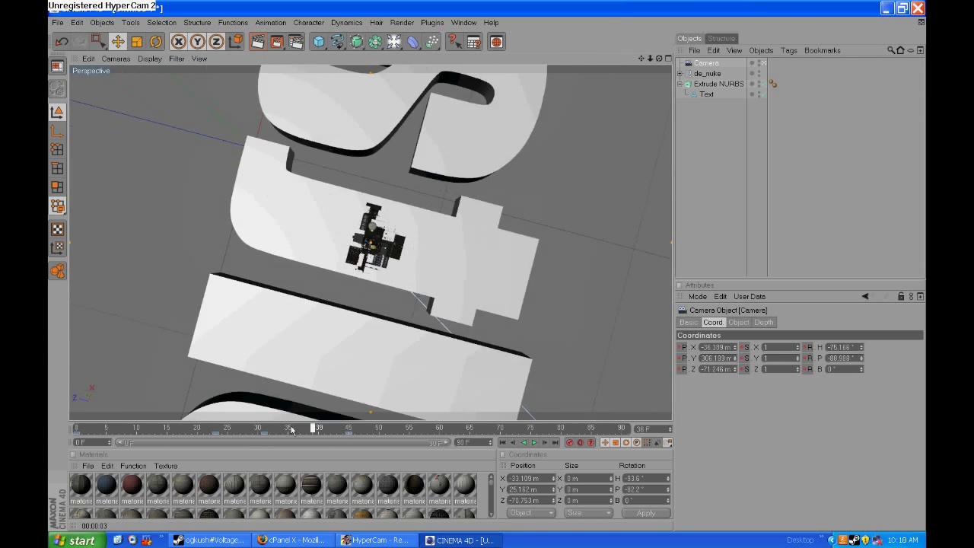
{"action": "left_click", "coordinate": [534, 442]}
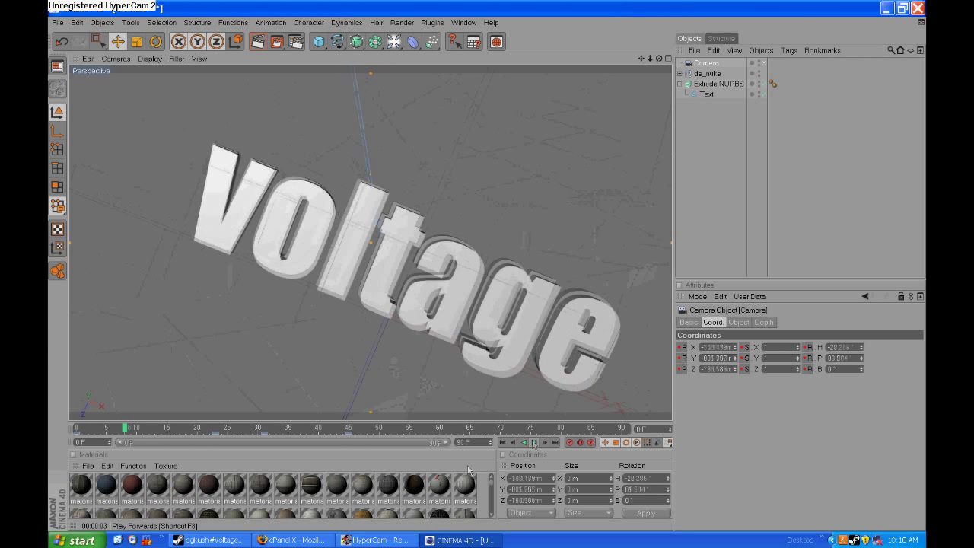
- Create a new material with a black color (RGB 0, 0, 0), look at its transparency settings and close the editor
{"action": "left_click", "coordinate": [90, 467]}
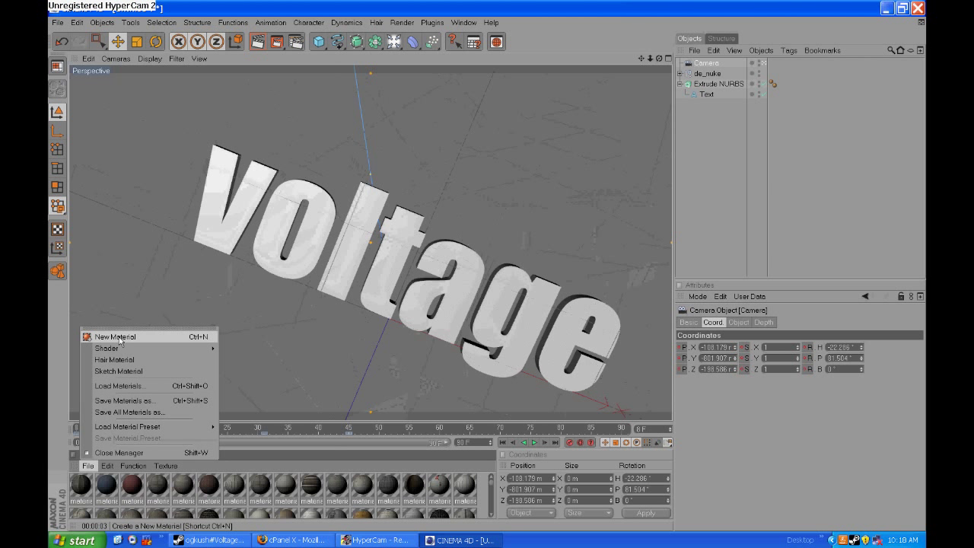
{"action": "left_click", "coordinate": [133, 330]}
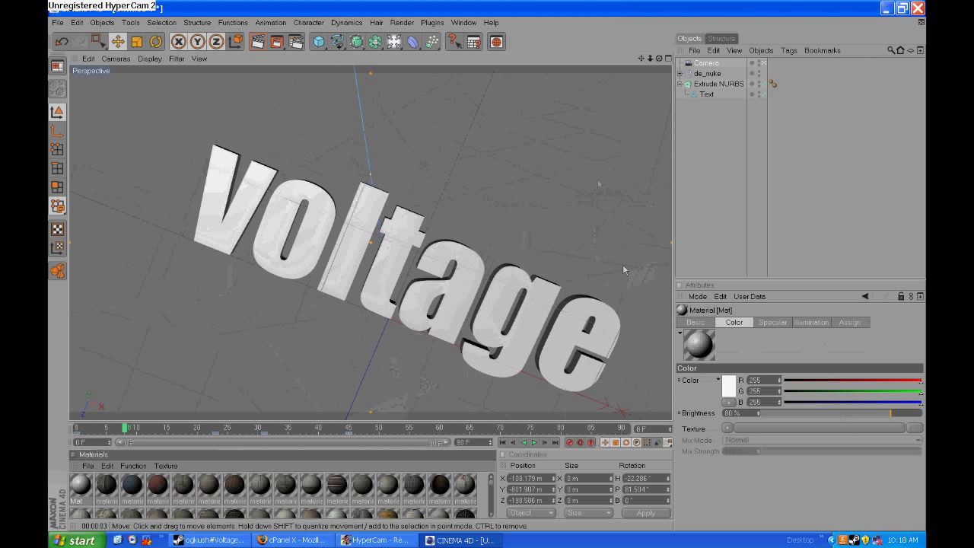
{"action": "double_click", "coordinate": [79, 484]}
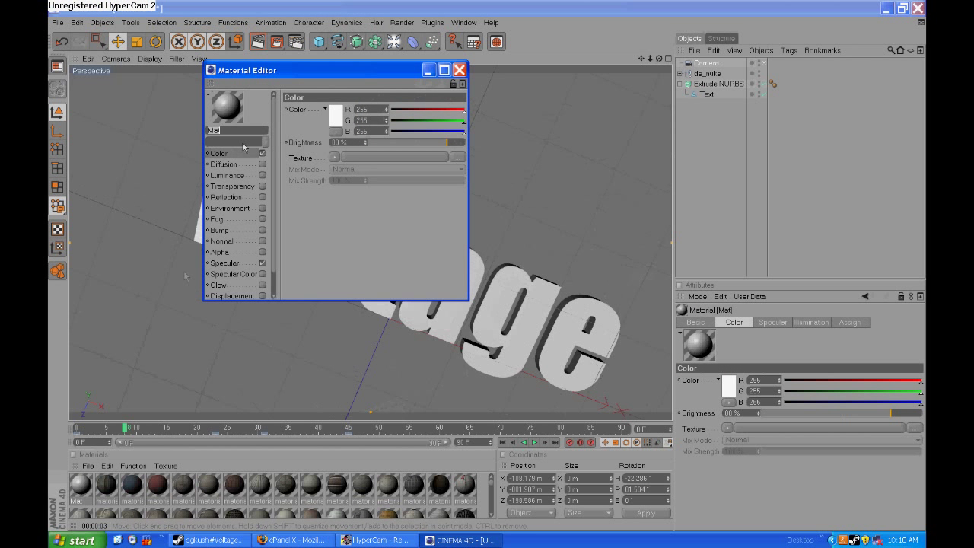
{"action": "left_click", "coordinate": [335, 113]}
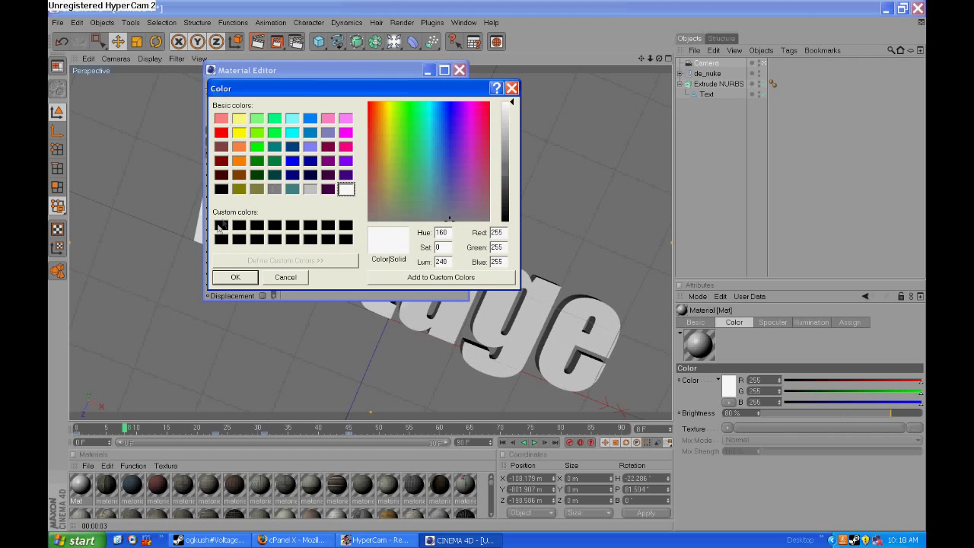
{"action": "left_click", "coordinate": [221, 189]}
{"action": "left_click", "coordinate": [231, 279]}
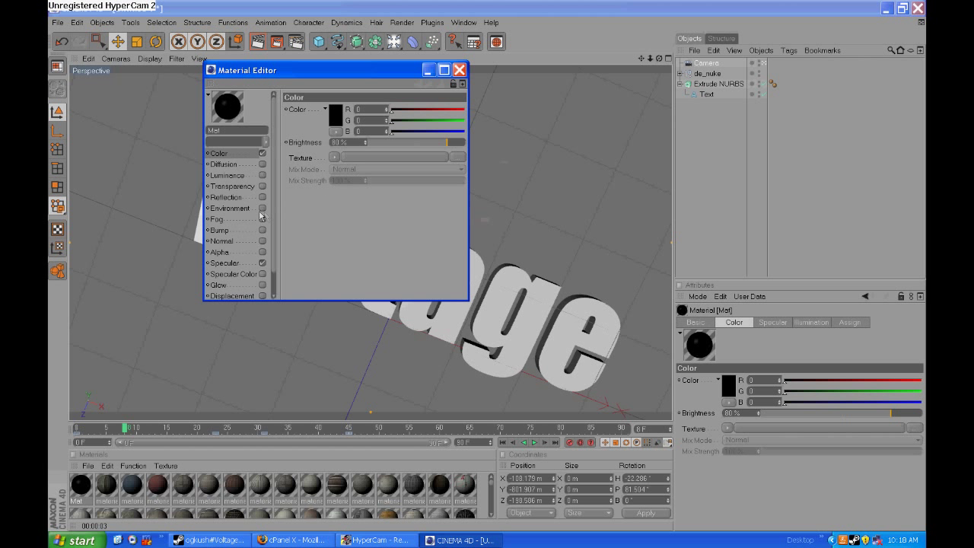
{"action": "left_click", "coordinate": [228, 187]}
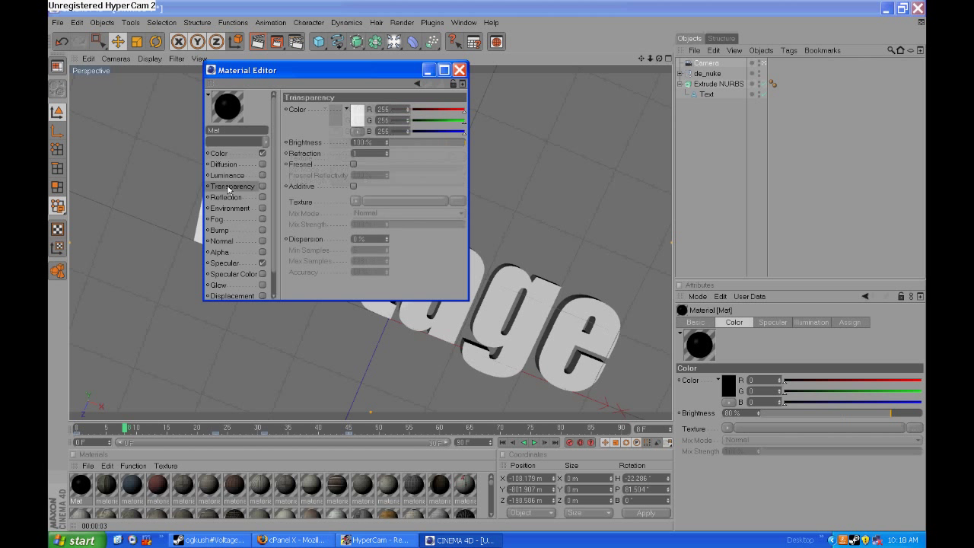
{"action": "left_click", "coordinate": [226, 155]}
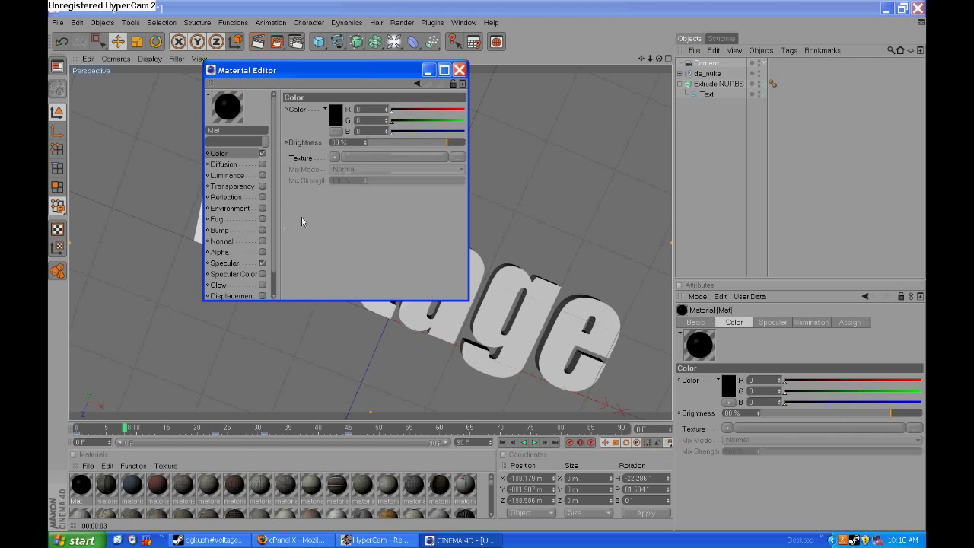
{"action": "left_click", "coordinate": [459, 70]}
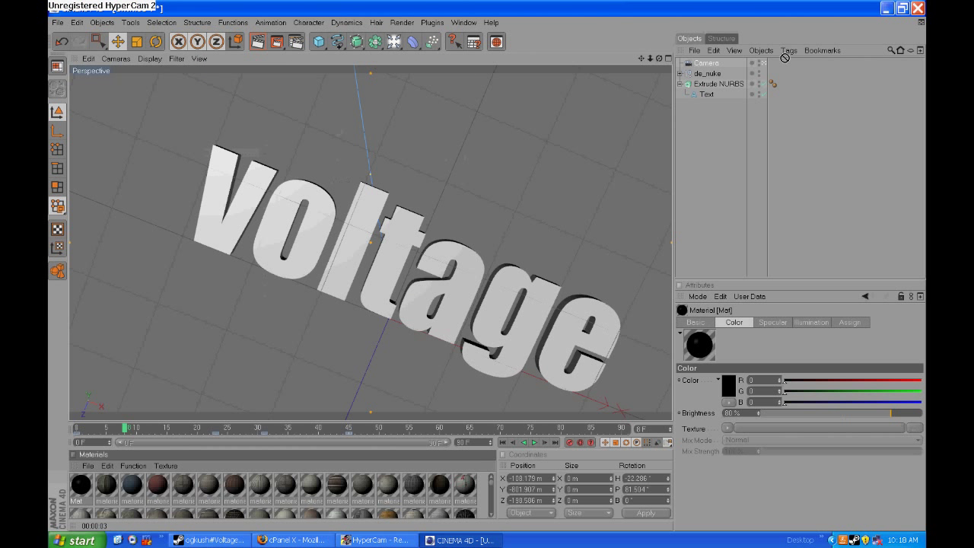
- Apply the black material to the Extrude NURBS lettering and render the perspective view, accepting the missing-texture notice
{"action": "left_click_drag", "start_coordinate": [777, 82], "coordinate": [782, 83]}
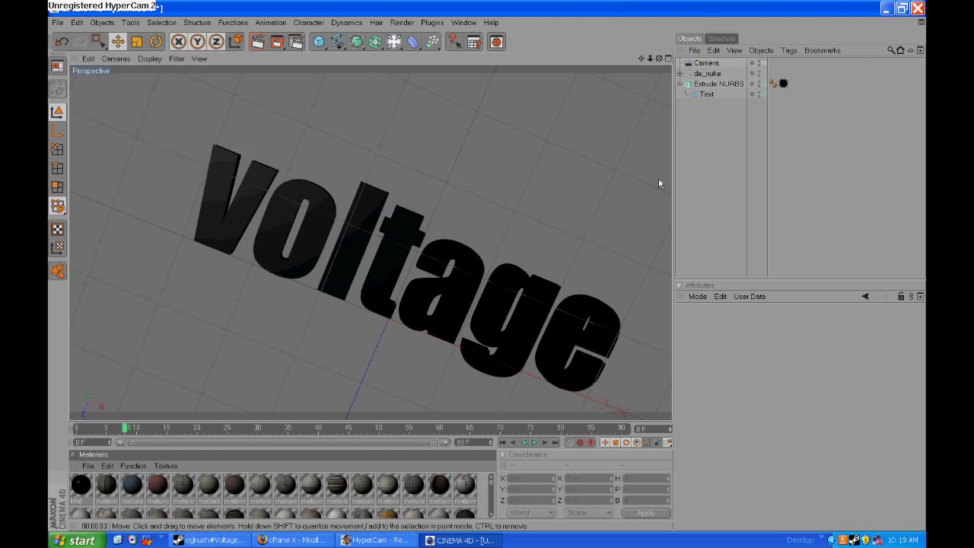
{"action": "key", "text": "ctrl+r"}
{"action": "left_click", "coordinate": [639, 258]}
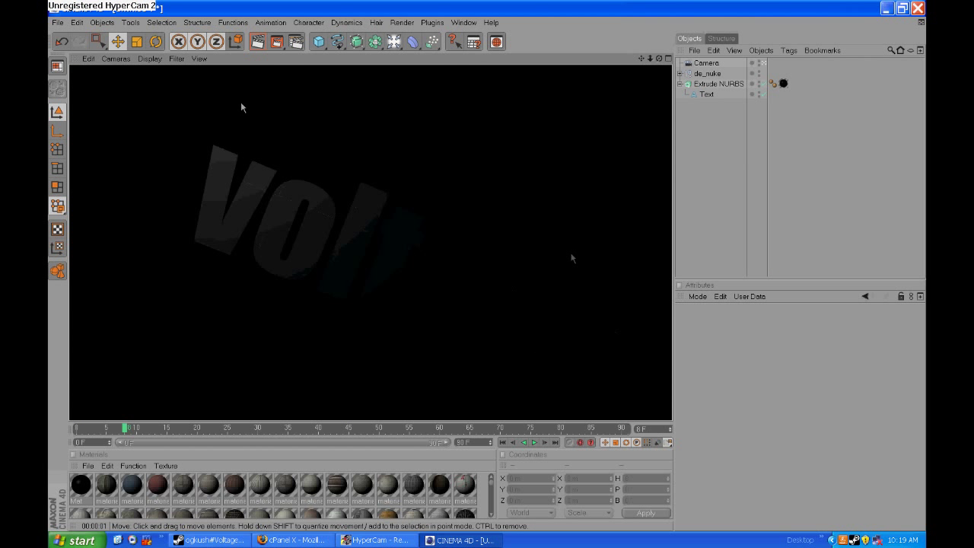
- Add a Background object to the scene
{"action": "left_click", "coordinate": [102, 22]}
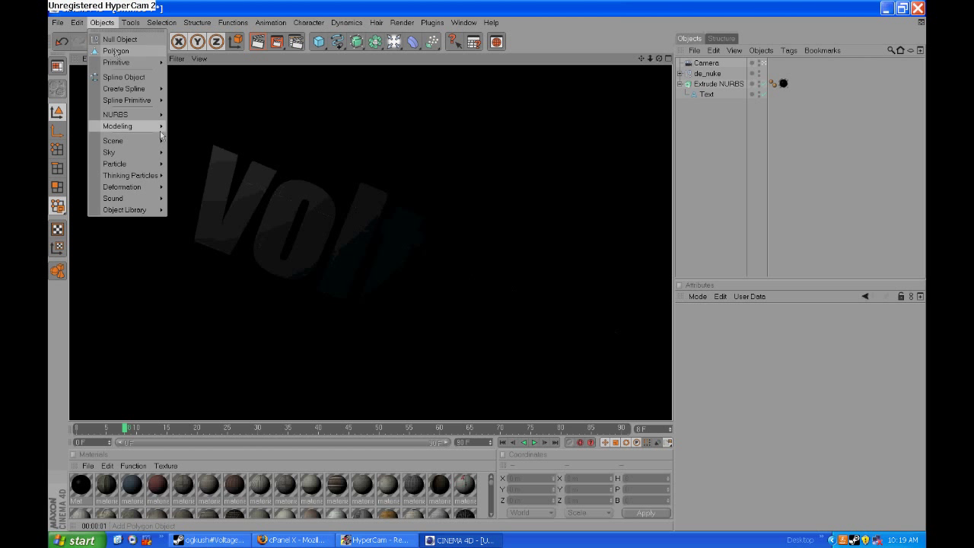
{"action": "mouse_move", "coordinate": [161, 141]}
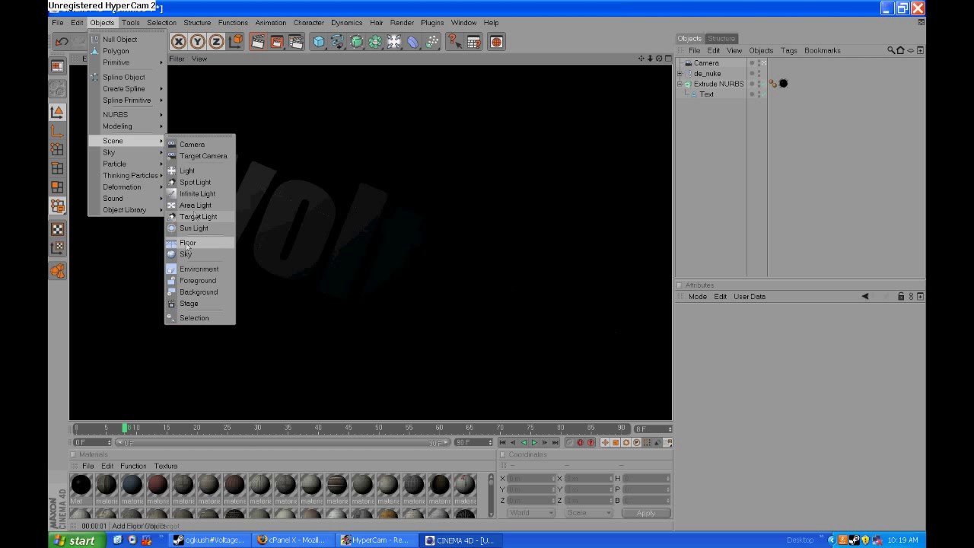
{"action": "left_click", "coordinate": [196, 292]}
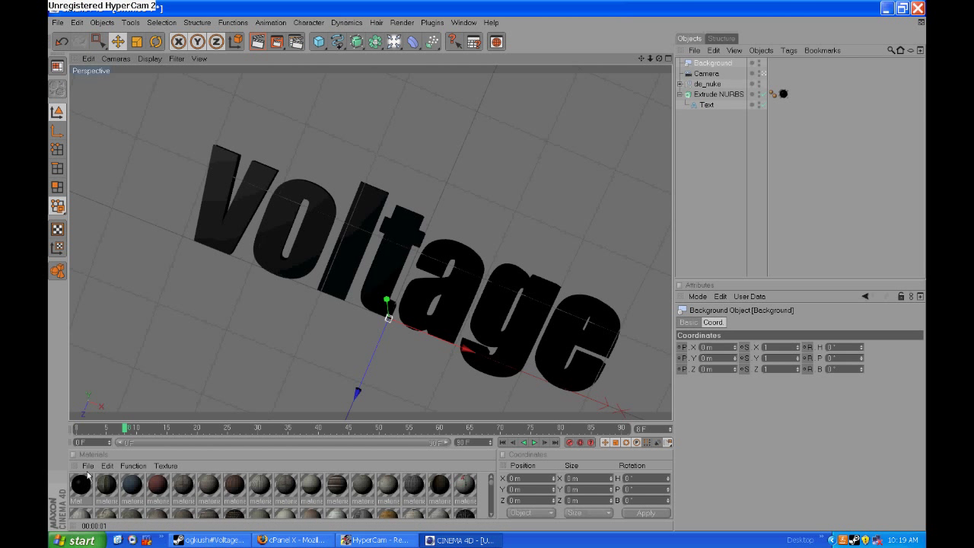
- Create a new white material with color brightness at 100% and luminance enabled, and close the material editor
{"action": "left_click", "coordinate": [88, 466]}
{"action": "left_click", "coordinate": [137, 333]}
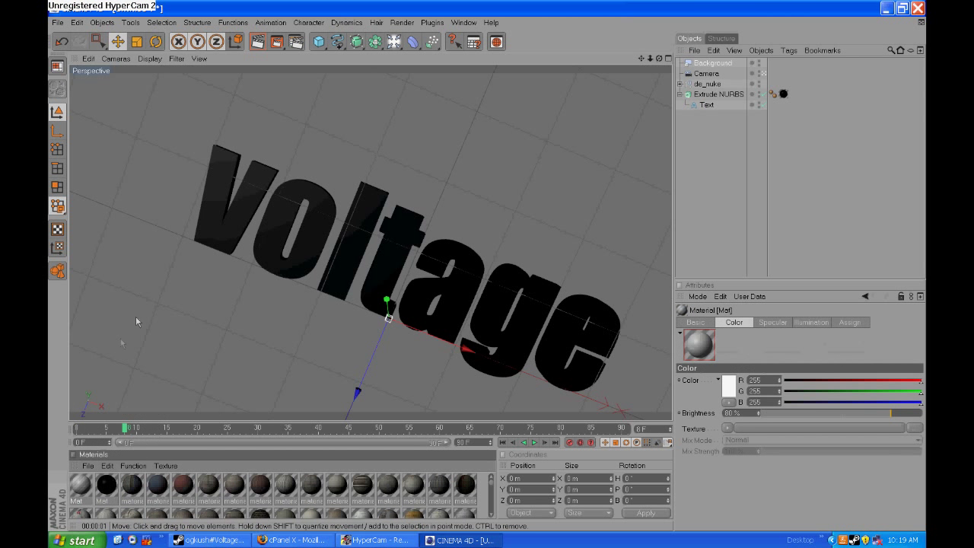
{"action": "double_click", "coordinate": [79, 500]}
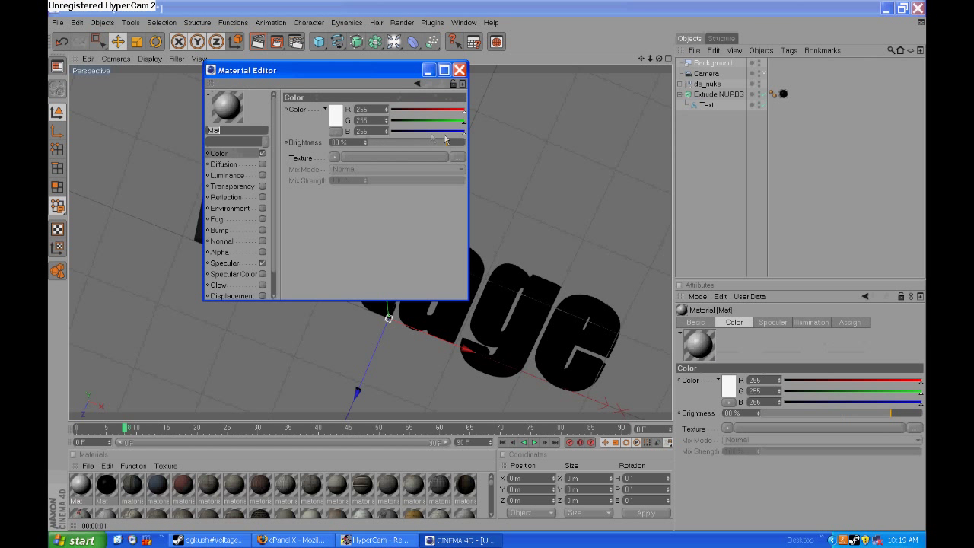
{"action": "left_click_drag", "start_coordinate": [448, 144], "coordinate": [466, 144]}
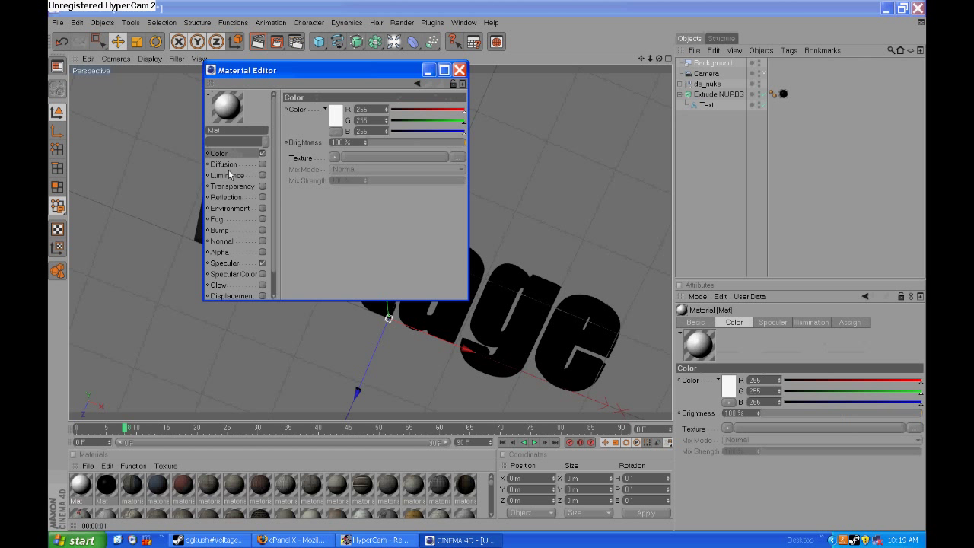
{"action": "left_click", "coordinate": [230, 175]}
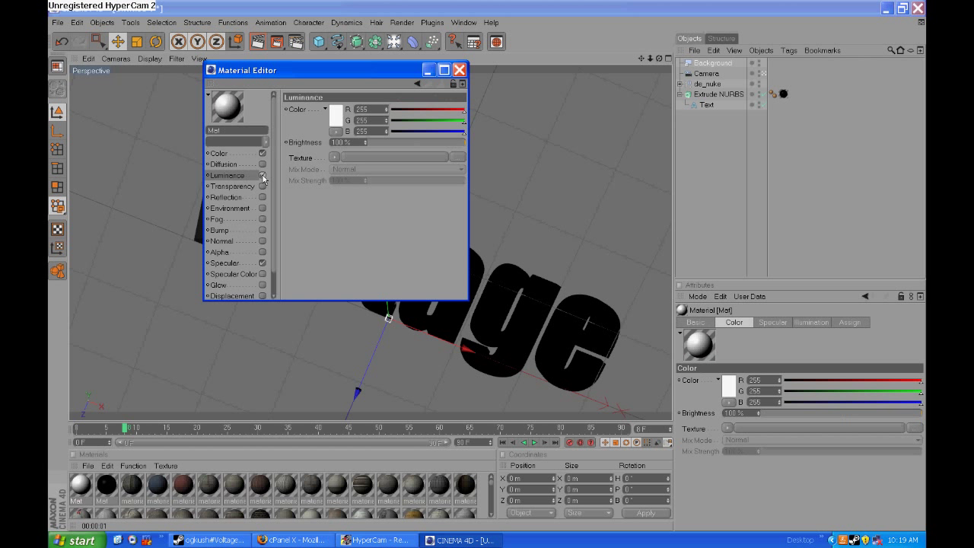
{"action": "left_click", "coordinate": [263, 176]}
{"action": "left_click", "coordinate": [459, 70]}
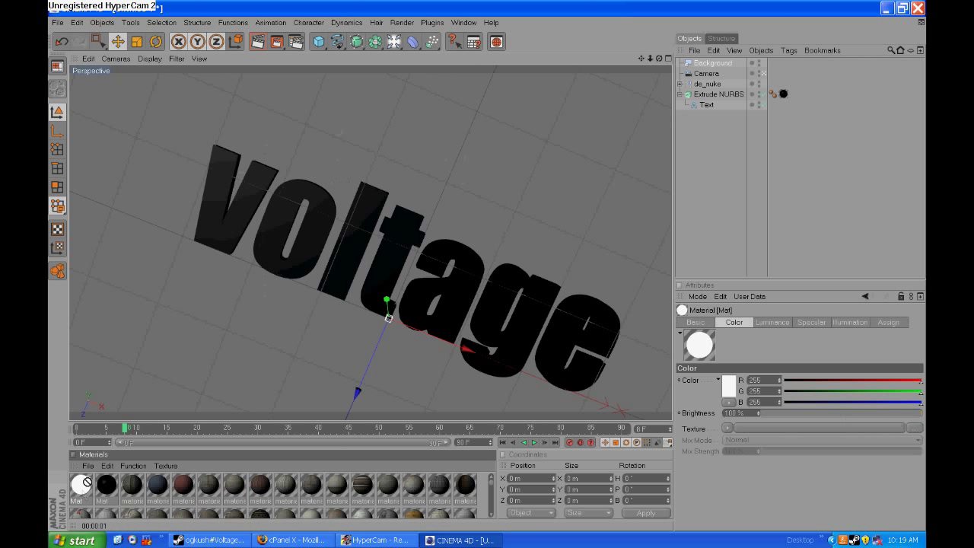
- Apply the white material to the Background object and render the perspective view, accepting the missing-texture notice
{"action": "left_click_drag", "start_coordinate": [769, 66], "coordinate": [772, 64]}
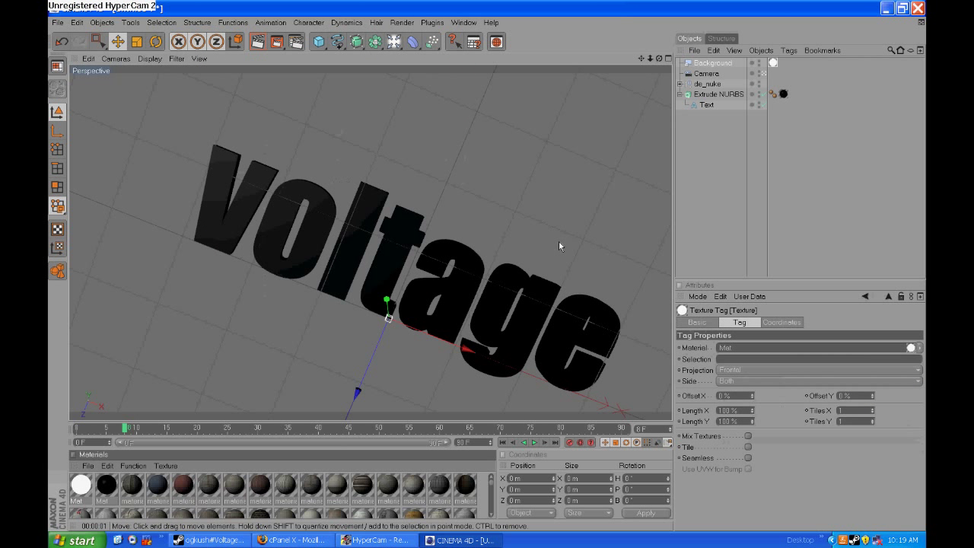
{"action": "key", "text": "ctrl+r"}
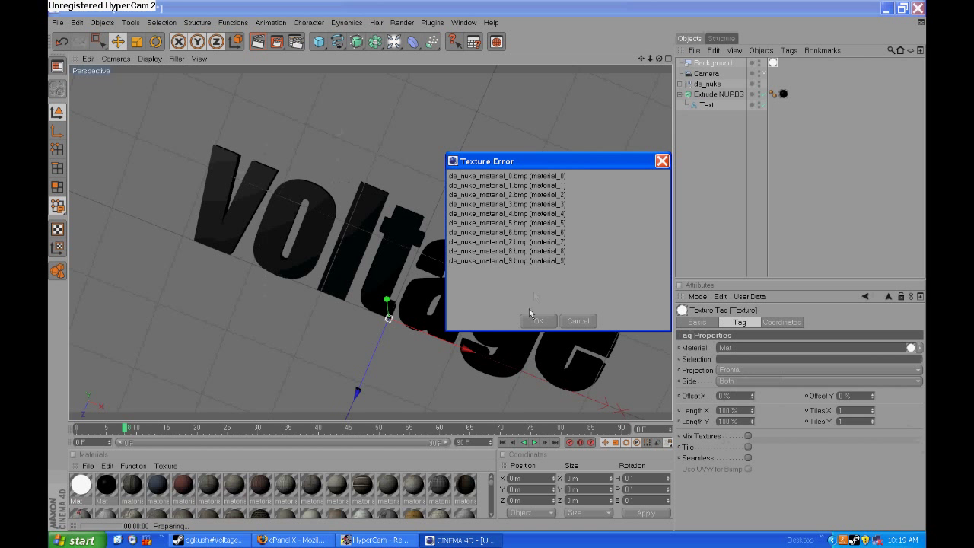
{"action": "left_click", "coordinate": [533, 321]}
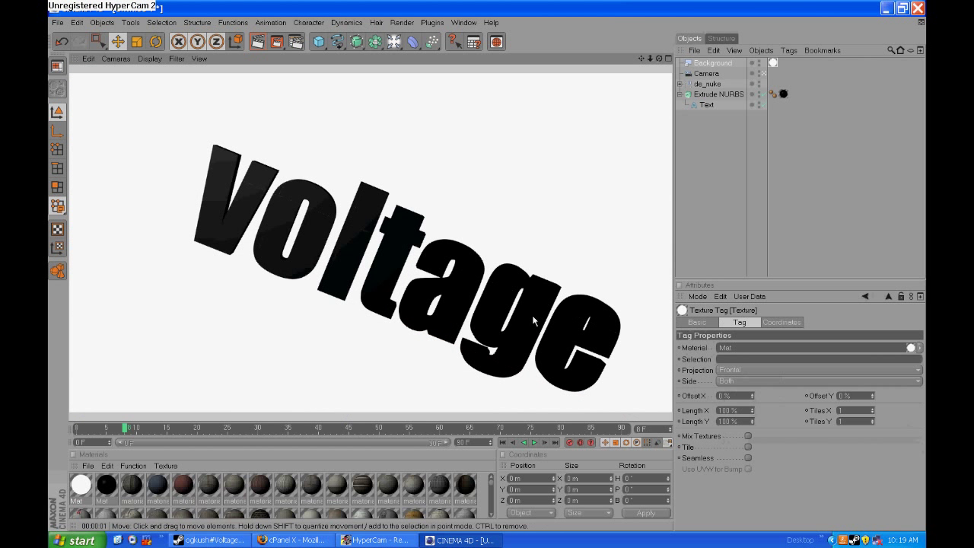
- Scrub the animation forward to frame 38 to check the camera's approach to the lettering and map, and return to frame 0
{"action": "left_click_drag", "start_coordinate": [130, 430], "coordinate": [306, 406]}
{"action": "left_click", "coordinate": [402, 22]}
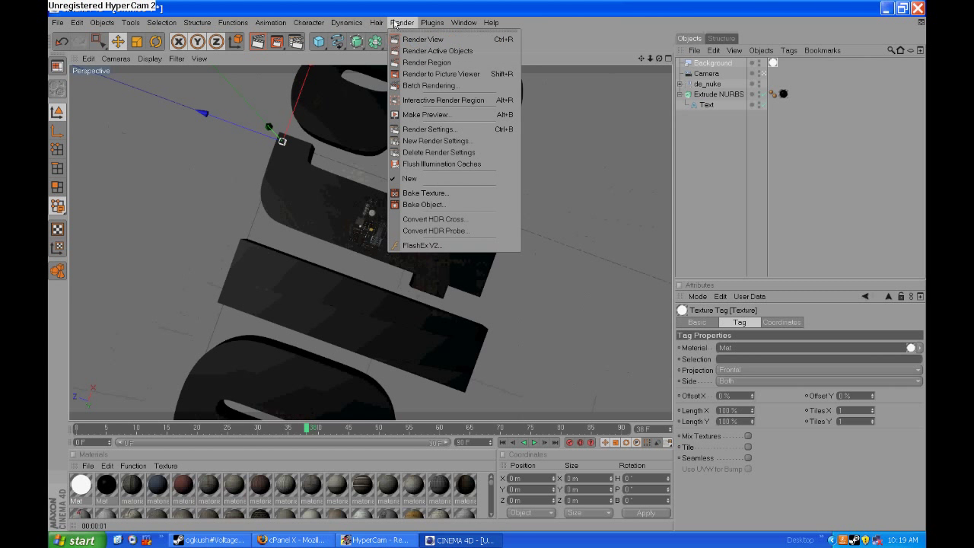
{"action": "left_click", "coordinate": [403, 23]}
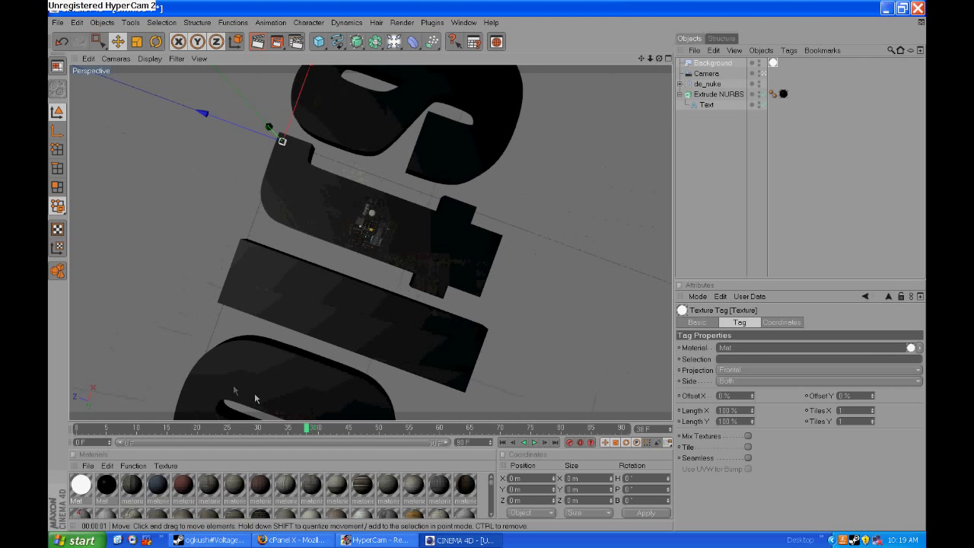
{"action": "left_click_drag", "start_coordinate": [305, 428], "coordinate": [77, 429]}
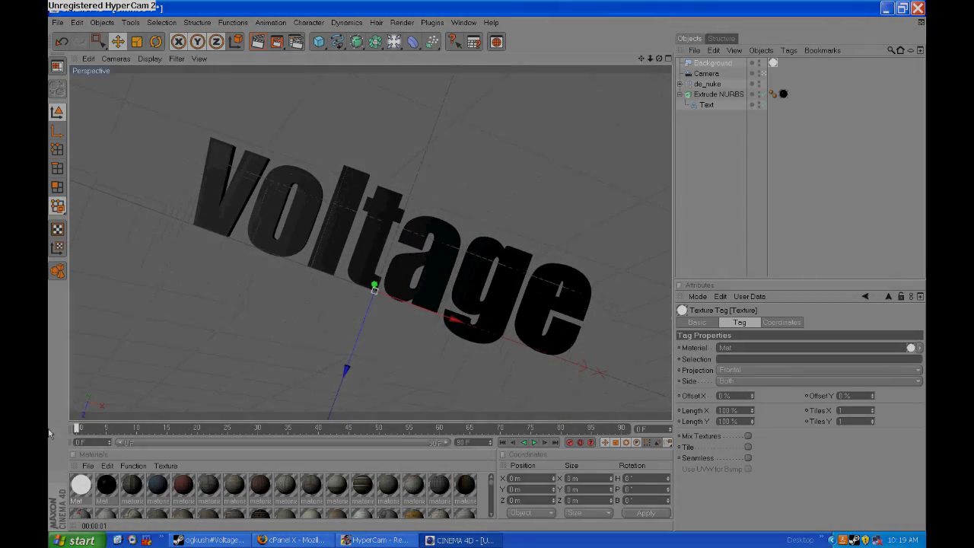